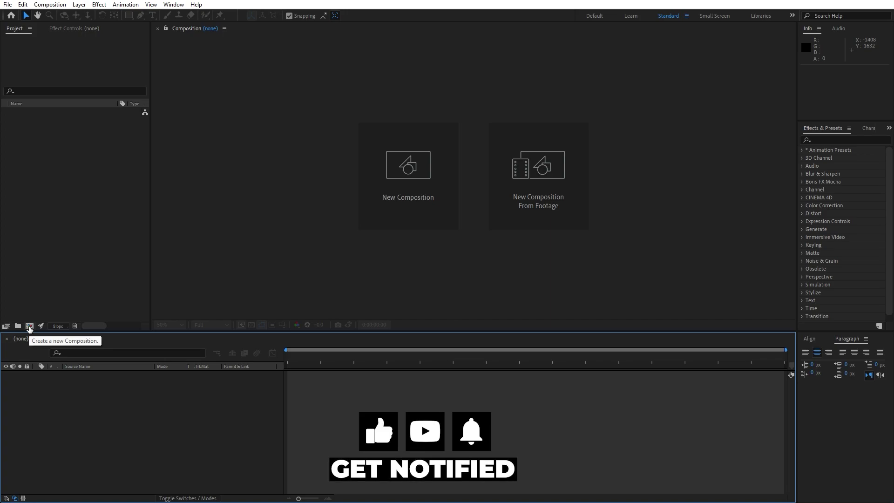
Create a 1920×1080, 15-second composition named Final.
click(29, 326)
text(Final)
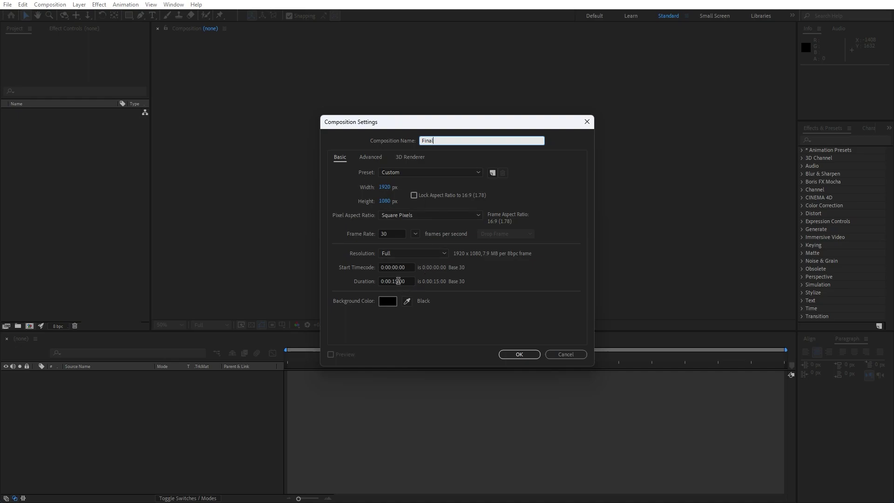
click(524, 355)
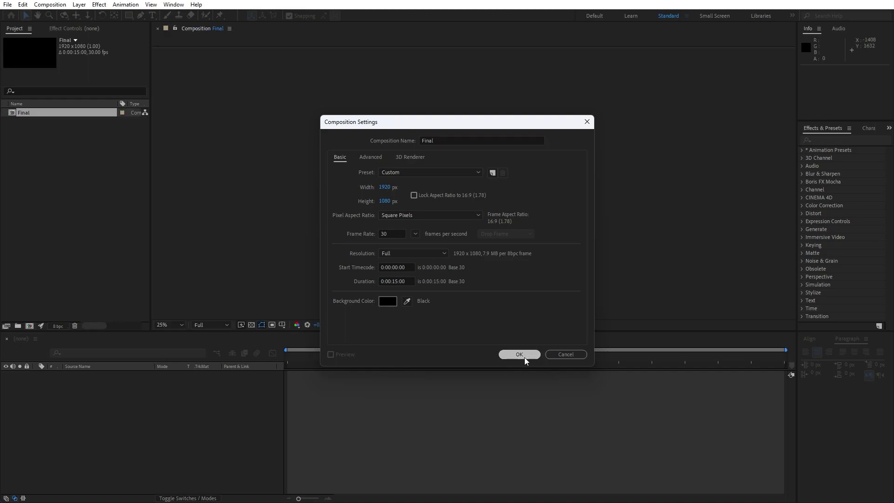
Add a black solid layer named Background to the Final composition.
right_click(167, 425)
mouse_move(215, 315)
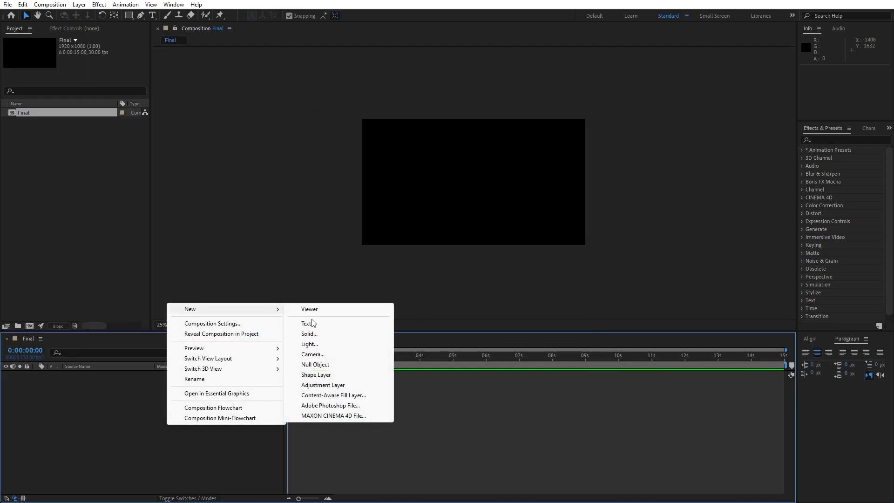
click(323, 334)
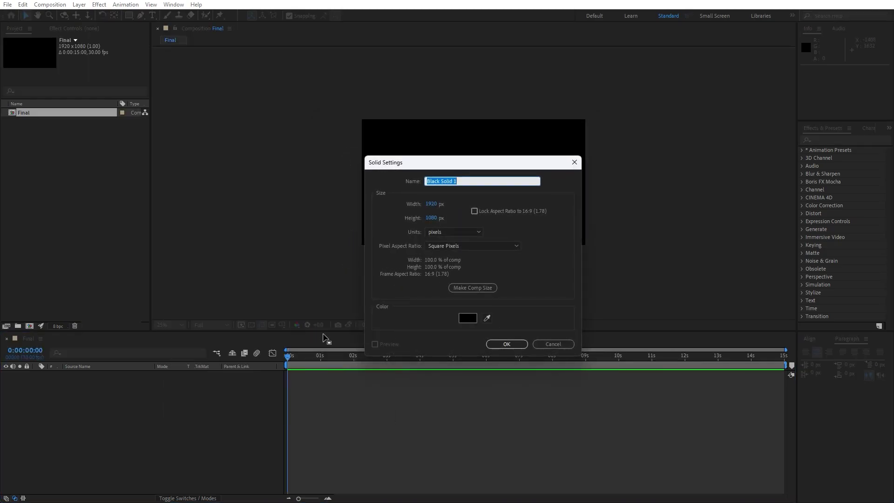
text(Background)
click(506, 343)
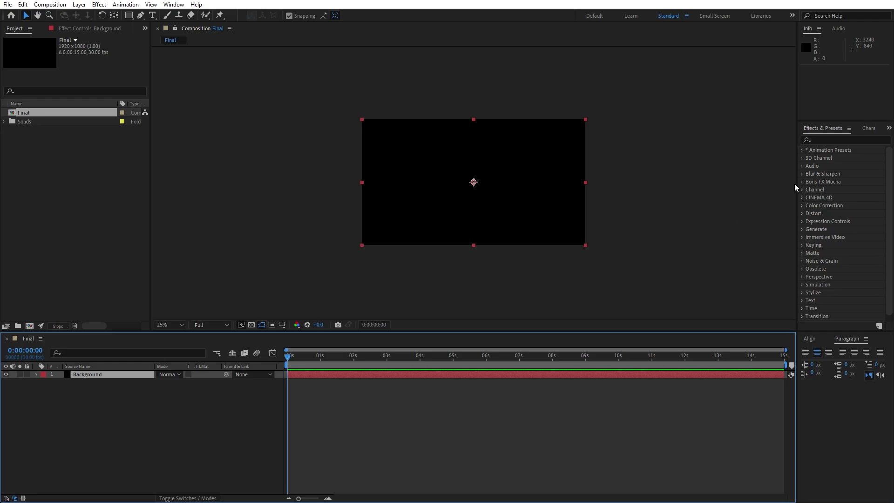
Apply the 4-Color Gradient effect to the Background solid from Effects & Presets.
click(174, 4)
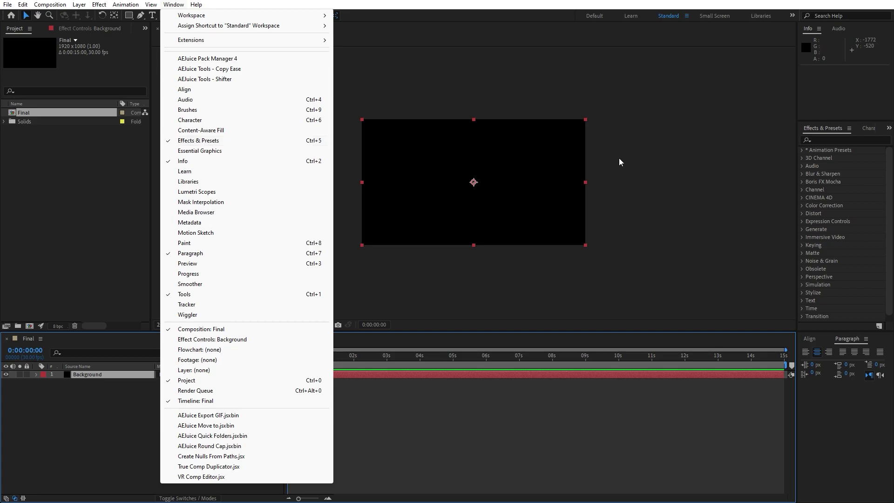
click(834, 139)
text(4-)
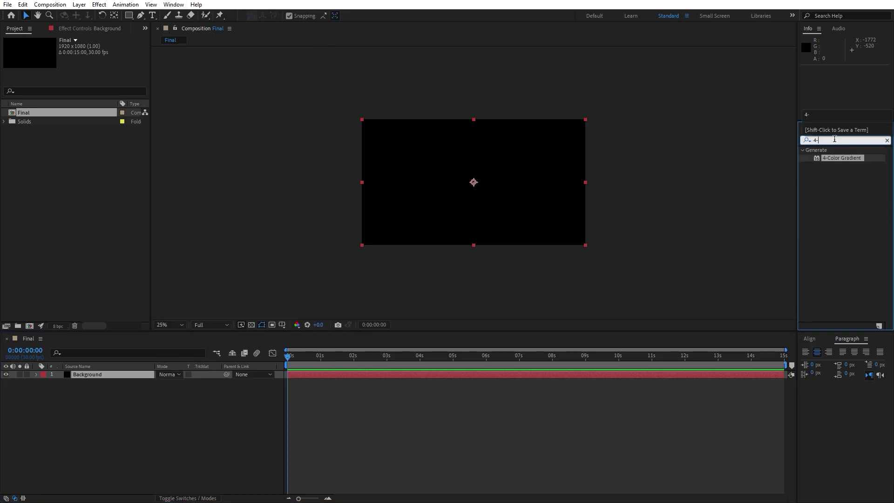
drag(833, 161, 119, 377)
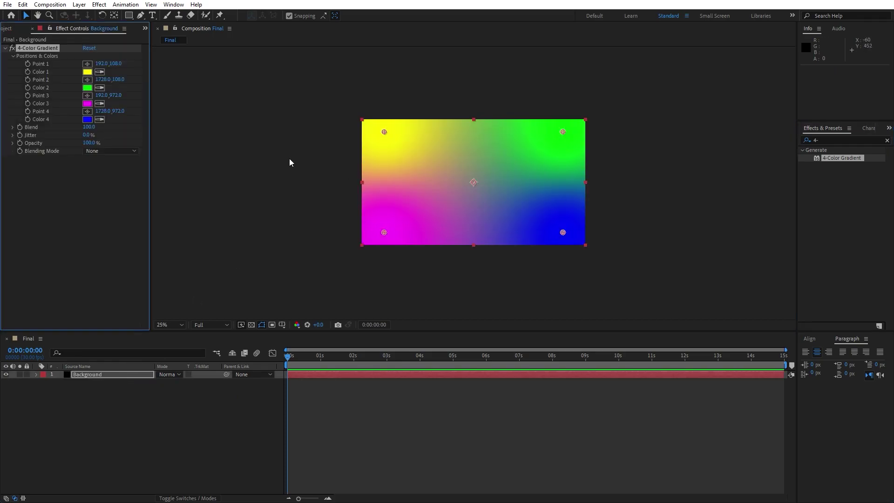
Reposition gradient Points 1–4 closer to the frame centre.
click(88, 64)
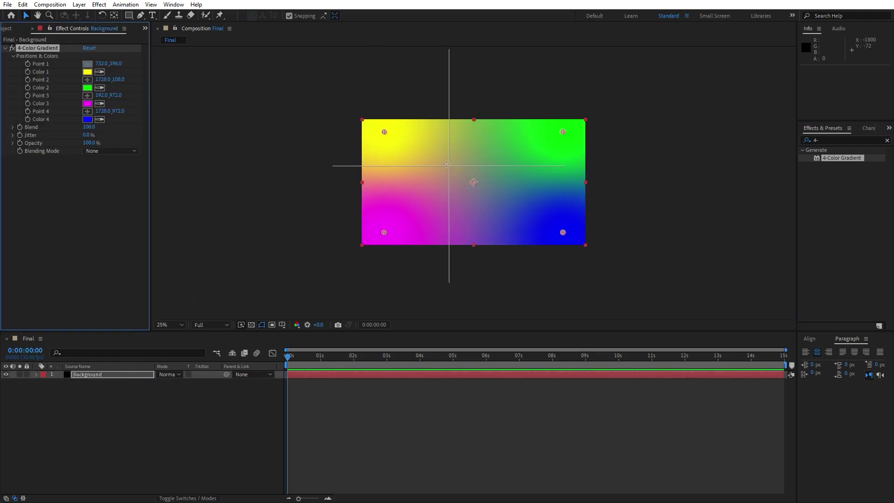
click(445, 161)
click(87, 80)
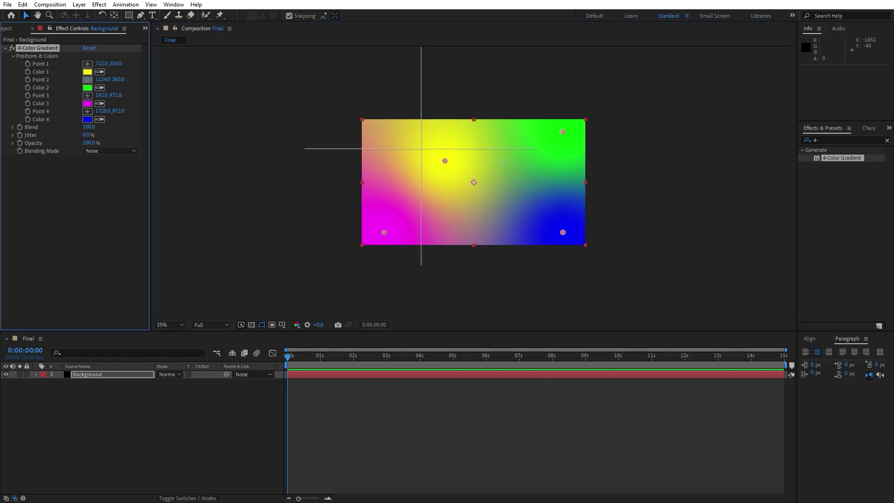
click(498, 142)
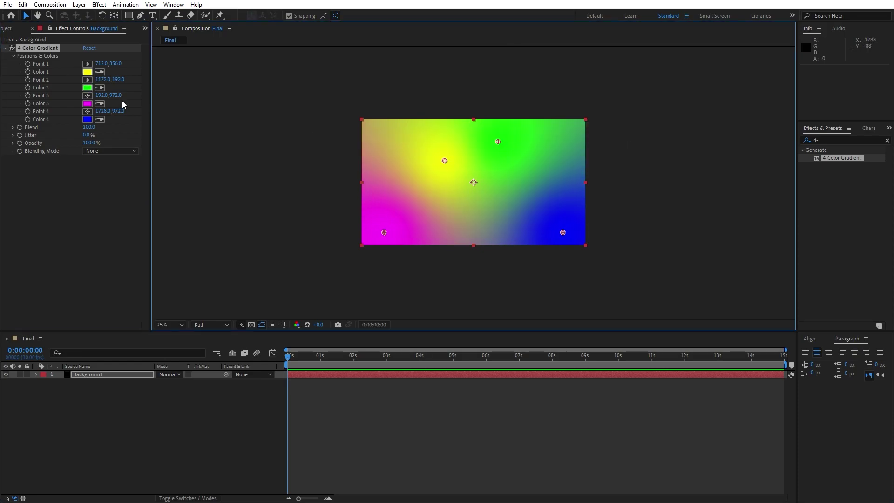
click(88, 96)
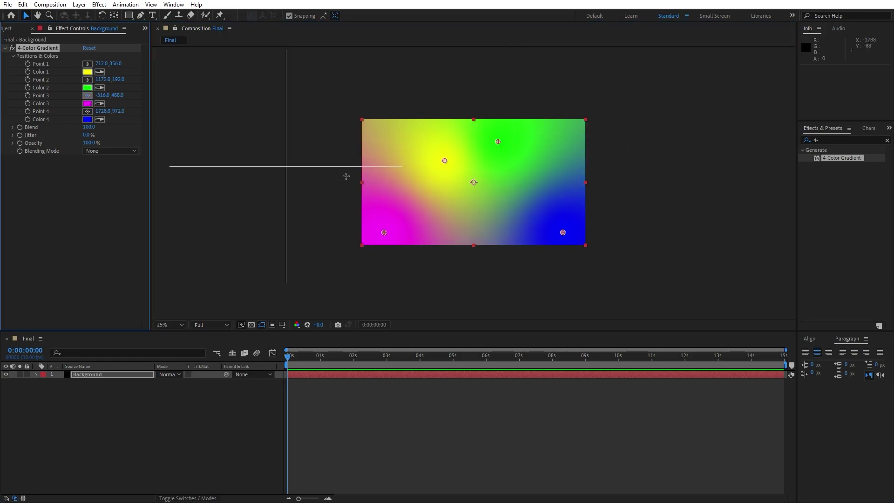
click(408, 181)
click(87, 111)
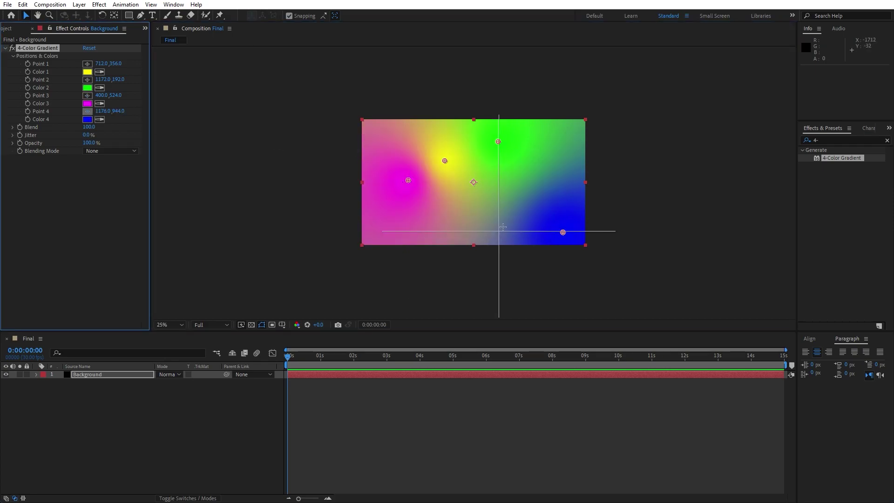
click(523, 229)
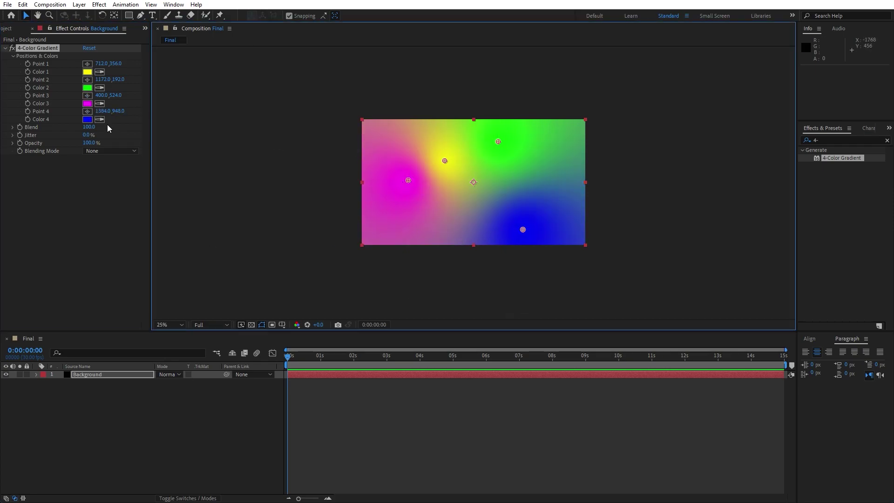
Set gradient Color 3 and Color 4 to black.
click(87, 103)
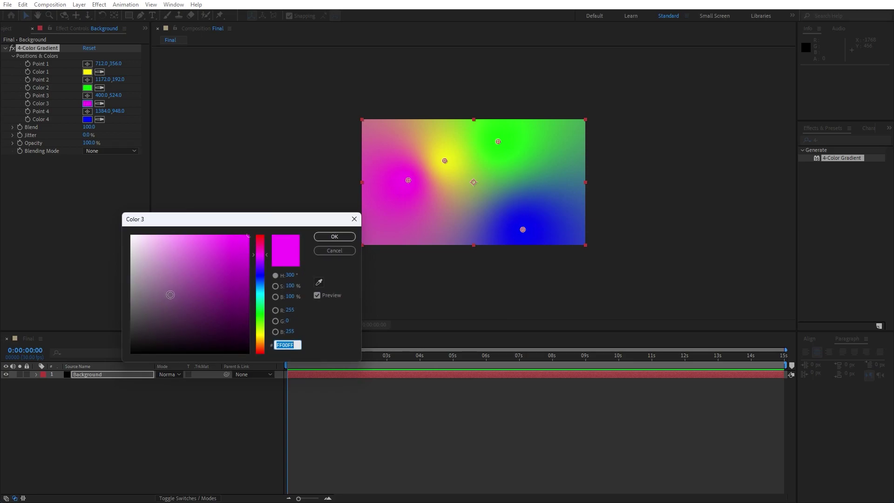
drag(168, 296, 84, 393)
click(334, 236)
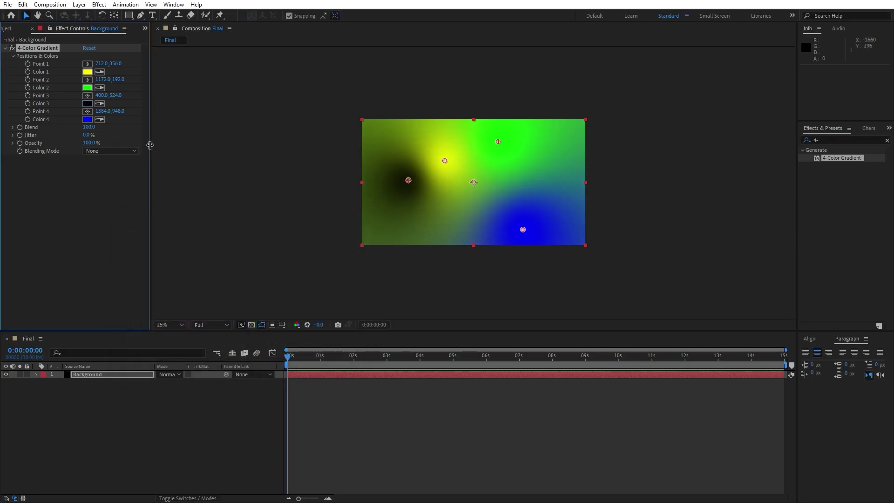
click(99, 119)
click(87, 103)
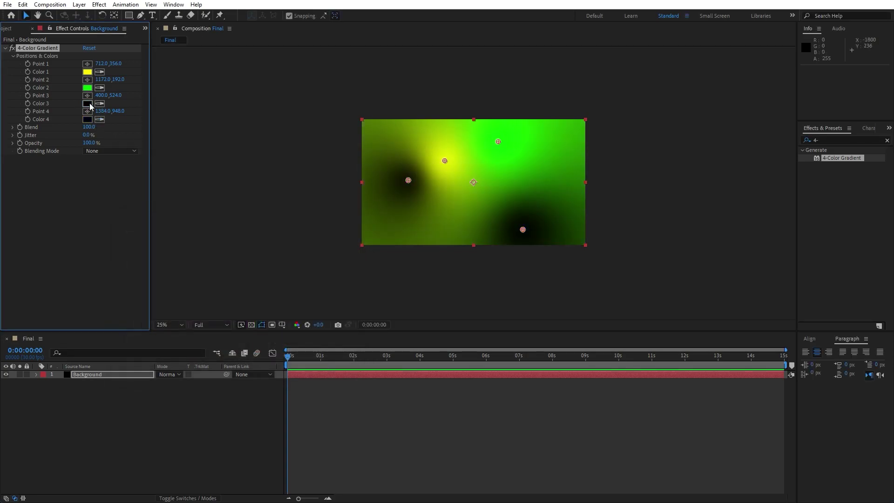
Set gradient Color 1 and Color 2 to magenta (FF00E4) and collapse the effect.
click(87, 72)
drag(261, 265, 261, 257)
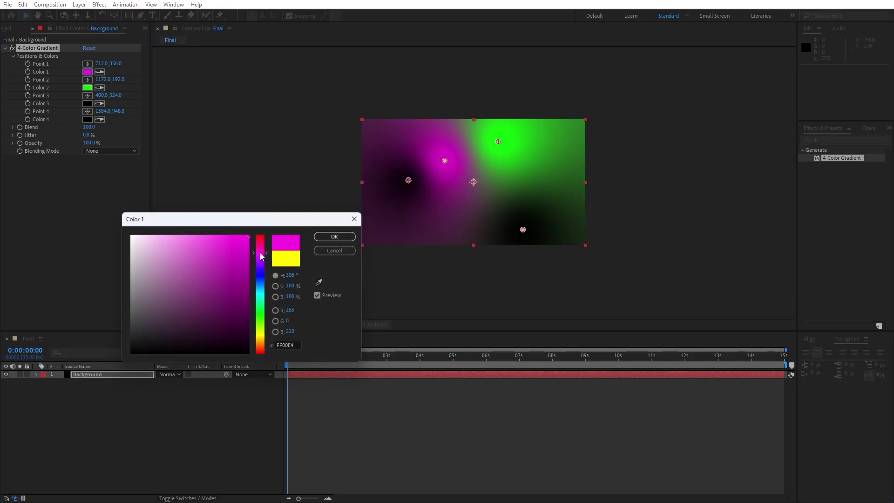
click(335, 237)
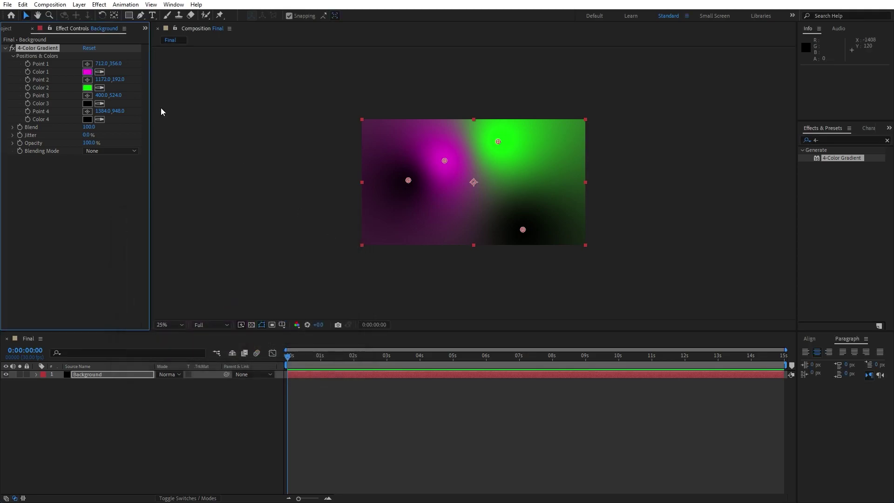
click(87, 87)
click(335, 237)
click(90, 69)
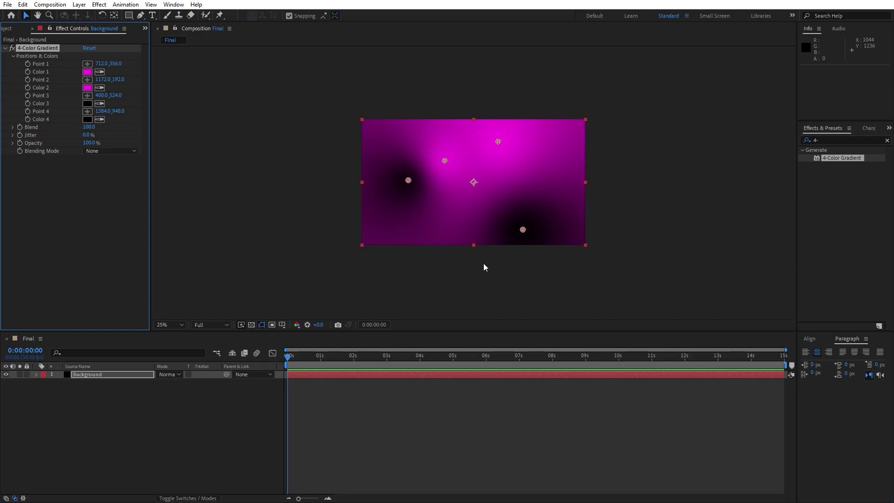
click(5, 48)
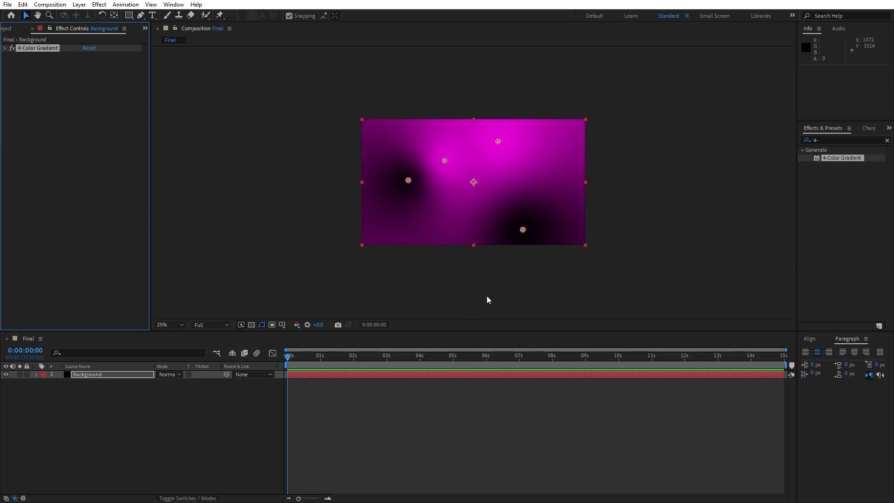
Apply Motion Tile to Background with Output Width and Height 500 and Mirror Edges on.
click(832, 139)
text(motion)
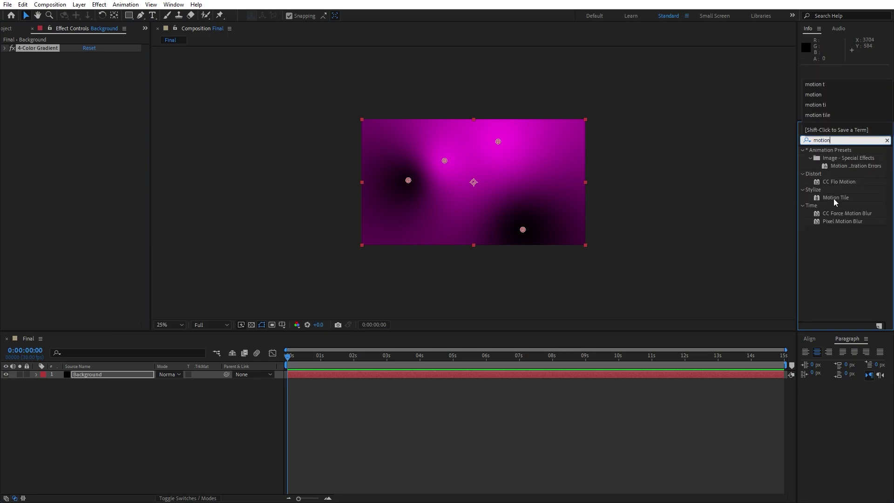
drag(834, 197, 114, 377)
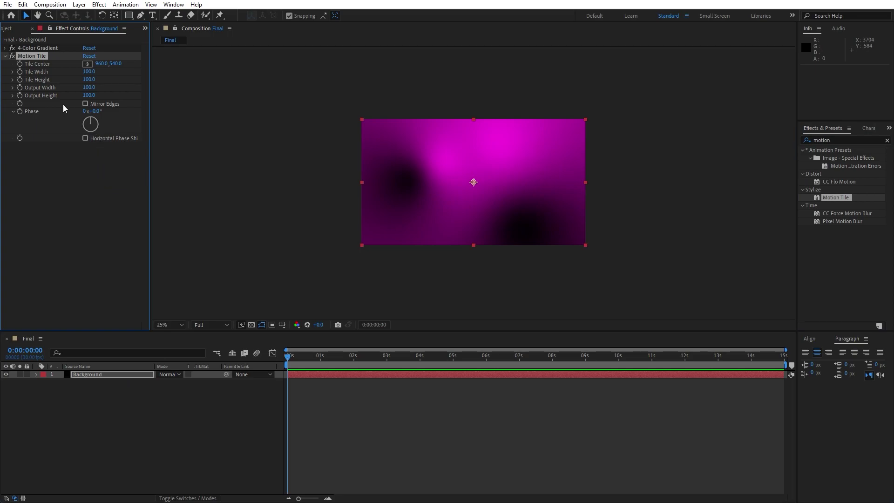
click(90, 88)
text(500)
key(Tab)
text(500)
click(99, 161)
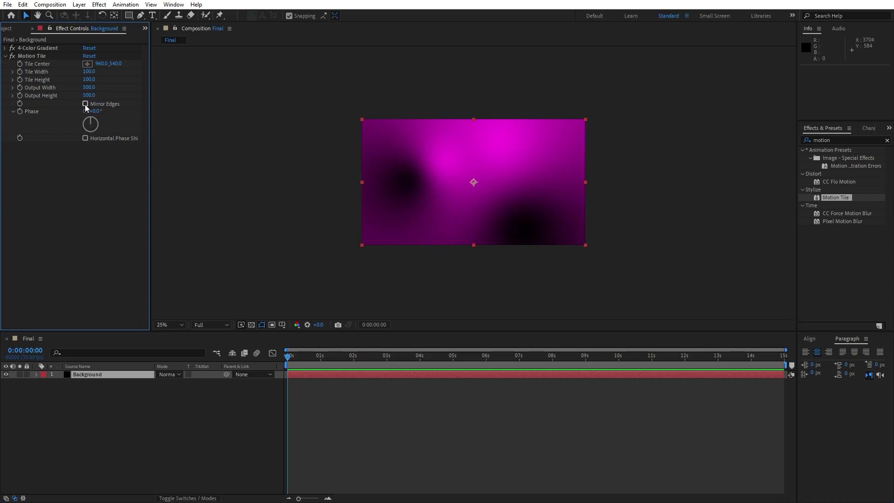
click(85, 104)
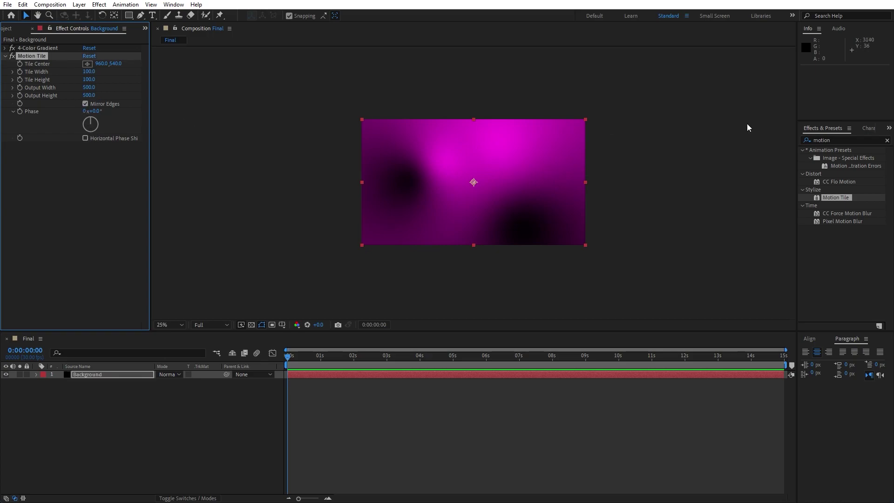
Apply Turbulent Displace to Background with Amount 500, Size 250 and Complexity 8.
click(833, 141)
text(turbu)
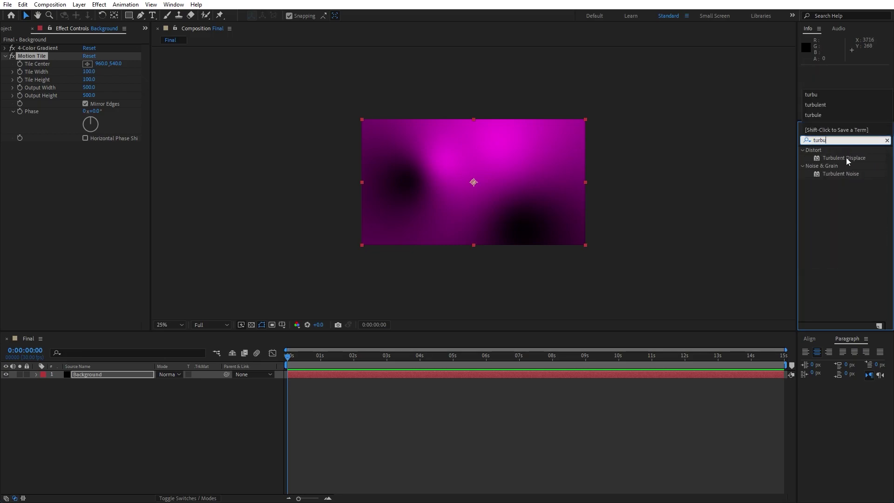
drag(845, 158, 95, 375)
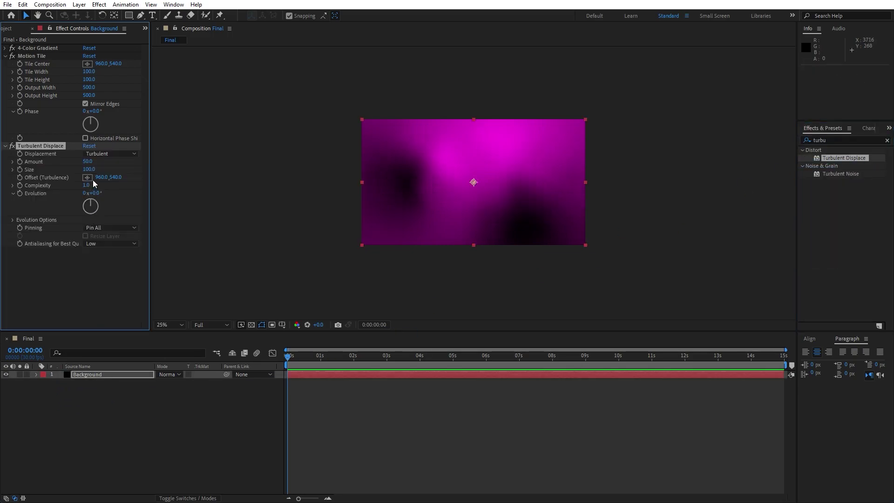
click(88, 162)
text(500)
key(Tab)
text(250)
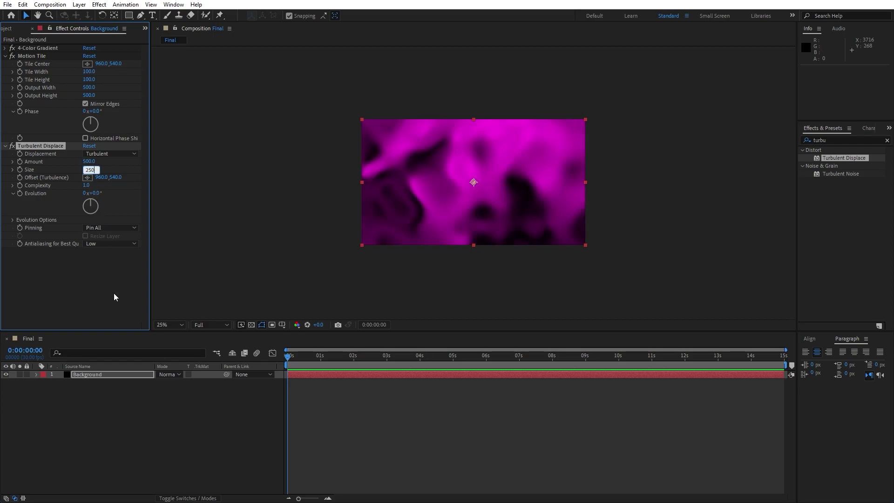
key(Tab)
key(Tab)
key(Tab)
text(8)
key(Return)
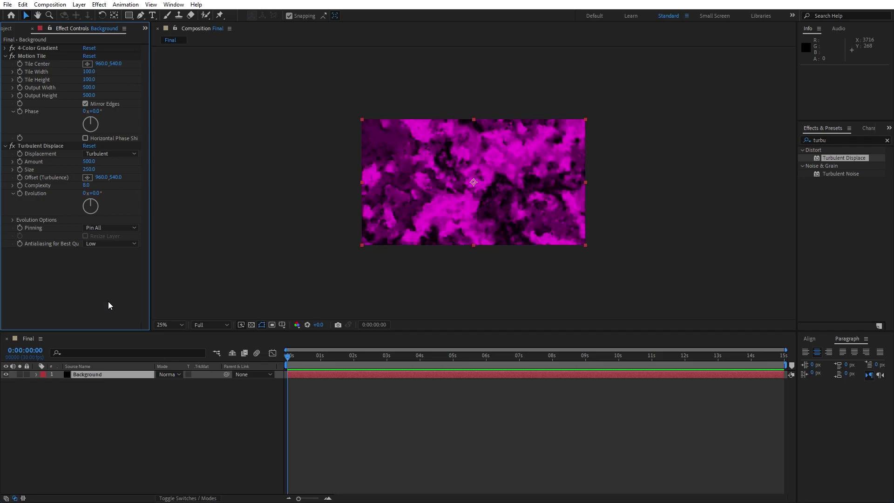
Switch the Turbulent Displace type to Horizontal Displacement.
click(97, 155)
click(140, 243)
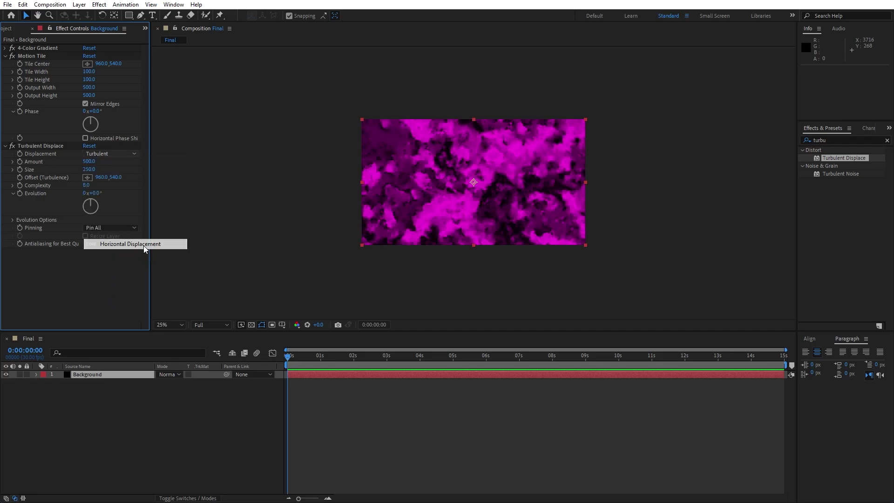
key(period)
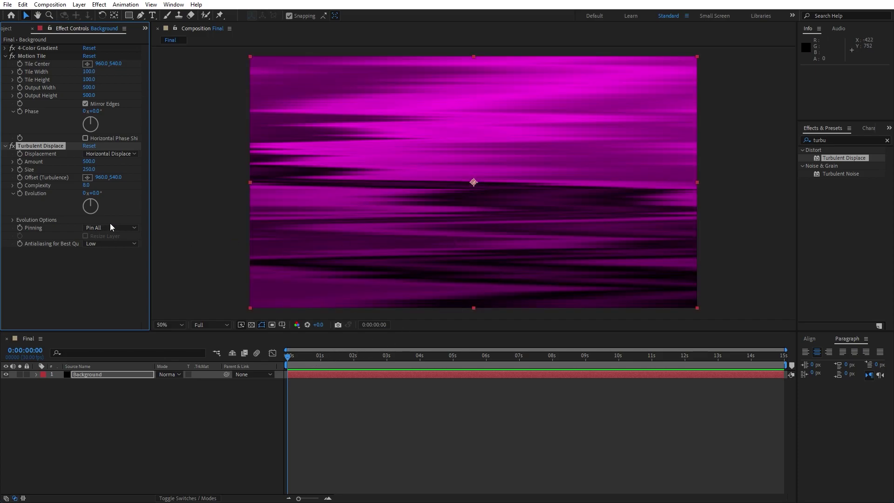
Drive the Turbulent Displace Evolution with the expression time*50.
alt+click(20, 193)
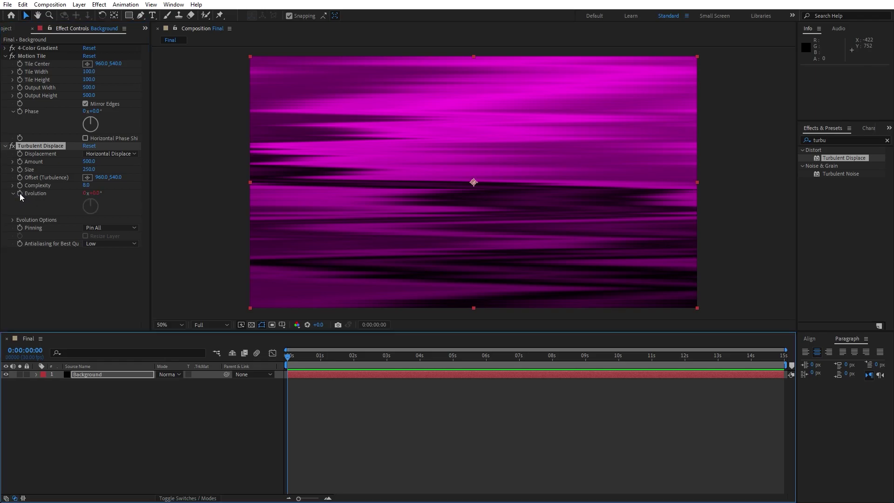
text(ti)
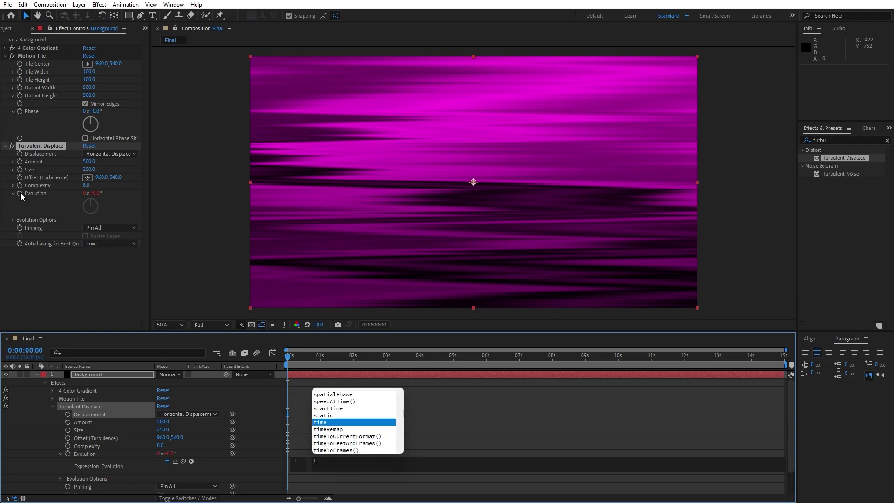
text(me*)
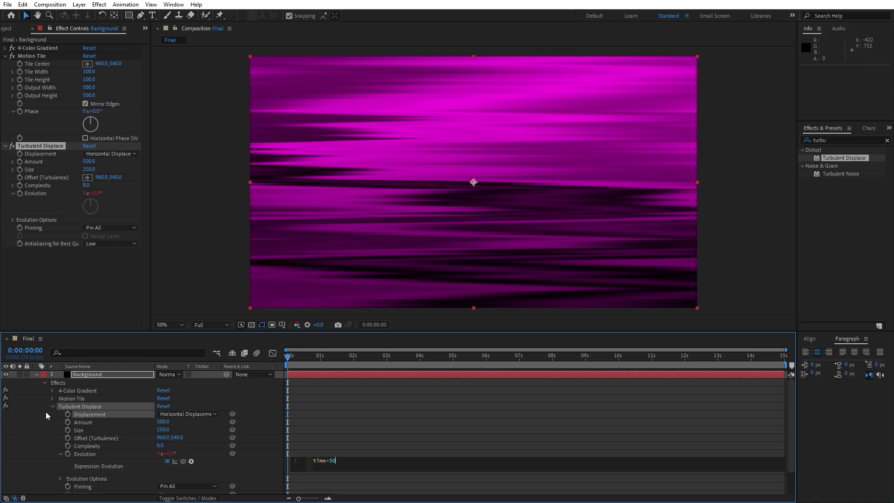
click(37, 374)
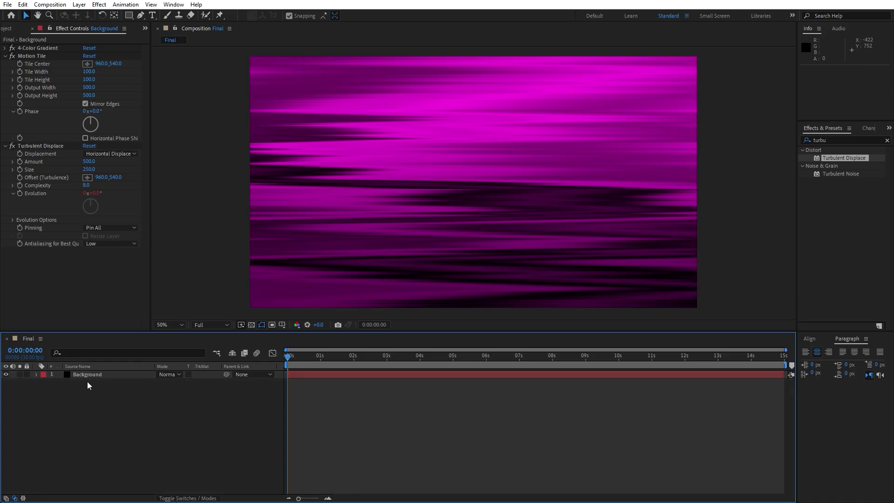
Check the Background layer's modified properties, then preview the moving streaks.
click(98, 375)
key(u)
key(u)
scroll(311, 446, down, 4)
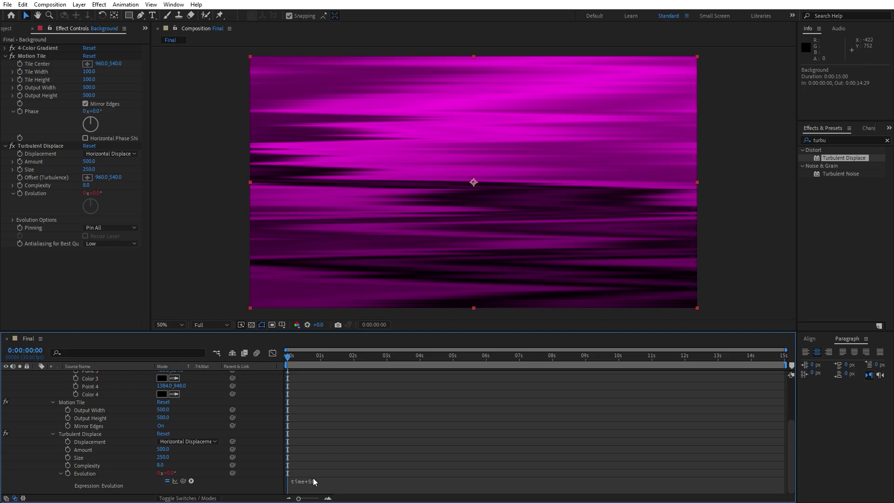
key(u)
click(163, 421)
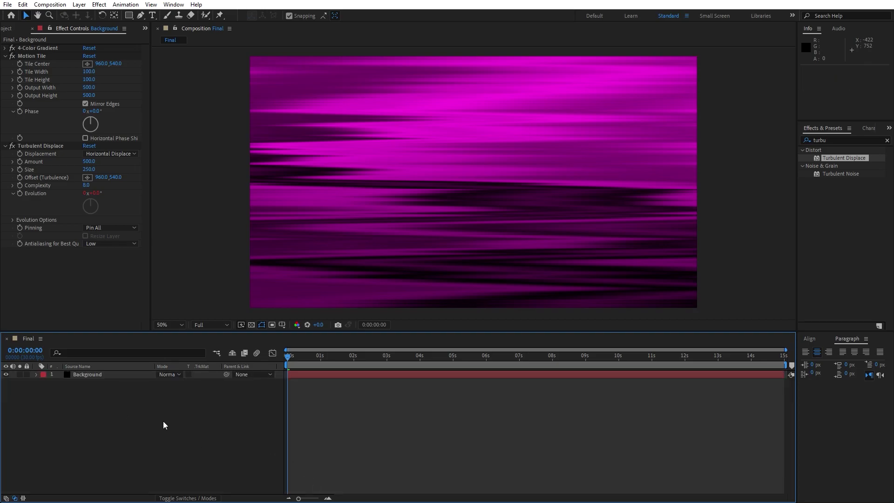
key(space)
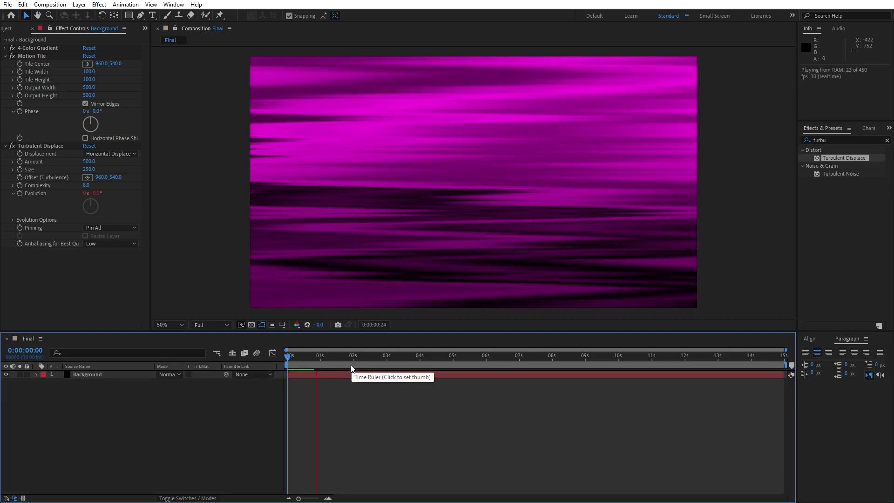
click(401, 362)
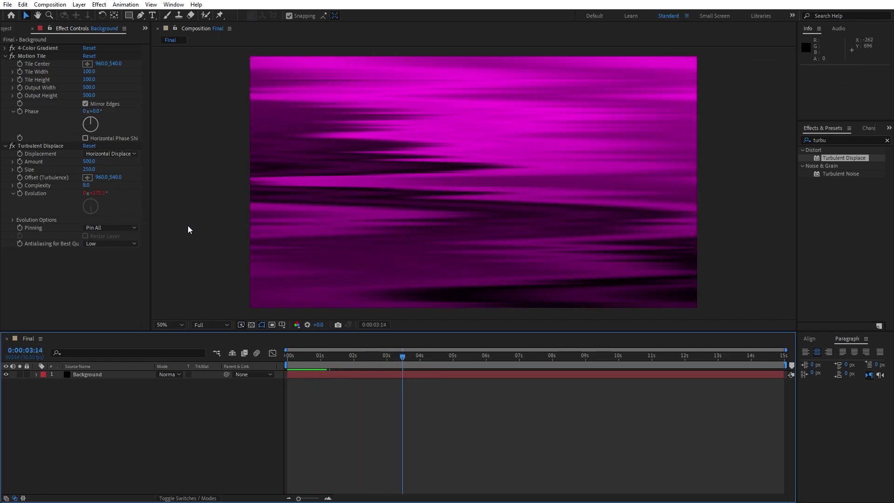
Apply CC Smear to Background, smearing from bottom-left to the top-right corner.
double_click(837, 140)
text(cc)
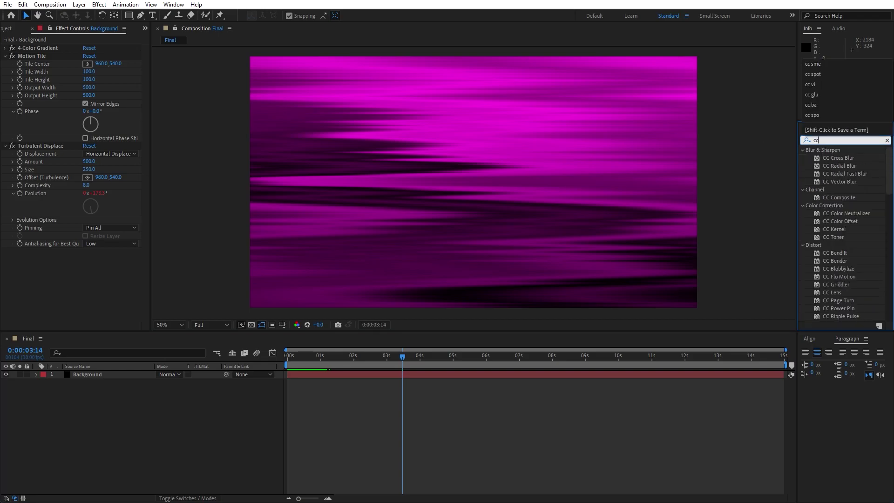
text( sme)
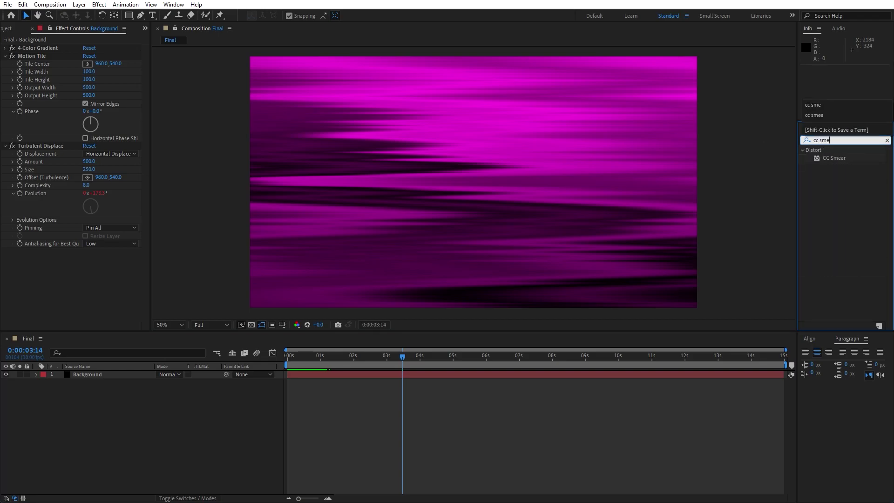
mouse_move(852, 160)
mouse_down()
mouse_move(209, 390)
mouse_move(93, 374)
mouse_up()
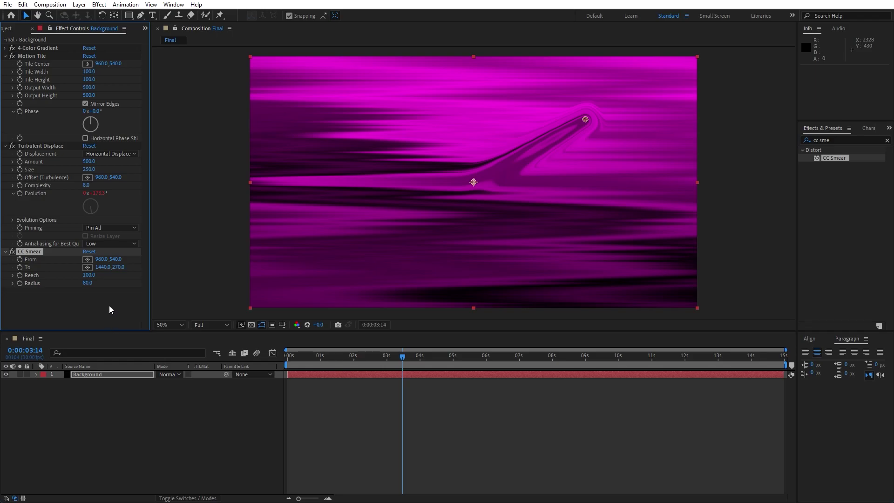
click(87, 259)
click(227, 302)
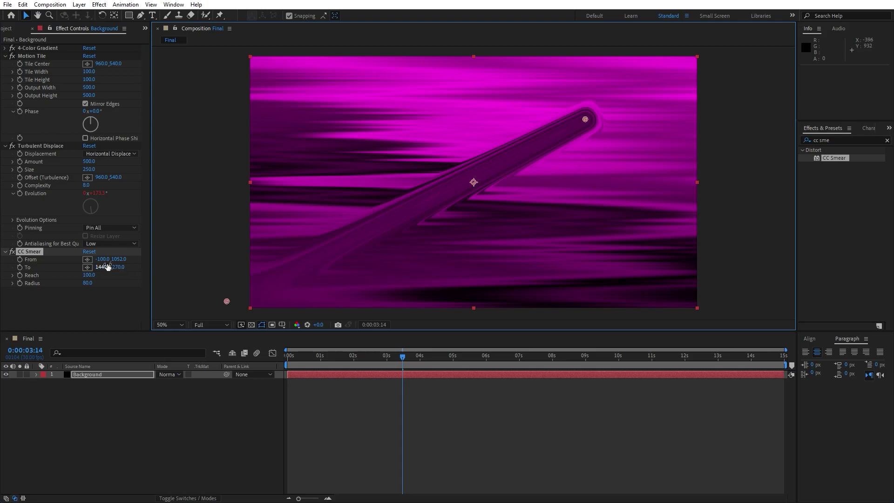
click(87, 267)
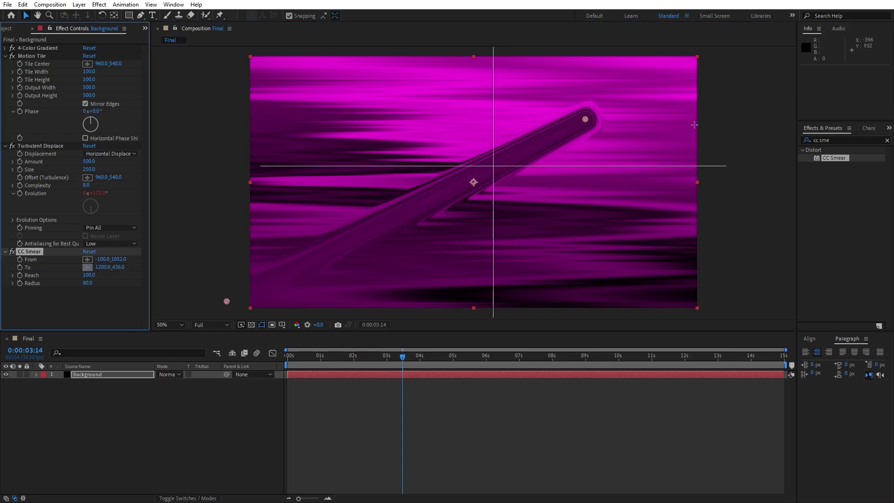
click(714, 56)
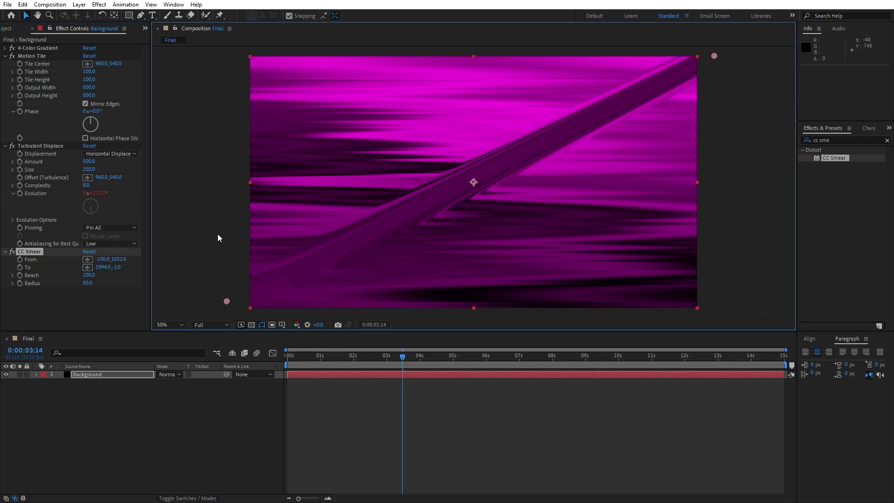
Set the CC Smear Reach to 800 and Radius to 2000.
click(91, 275)
text(800)
key(Return)
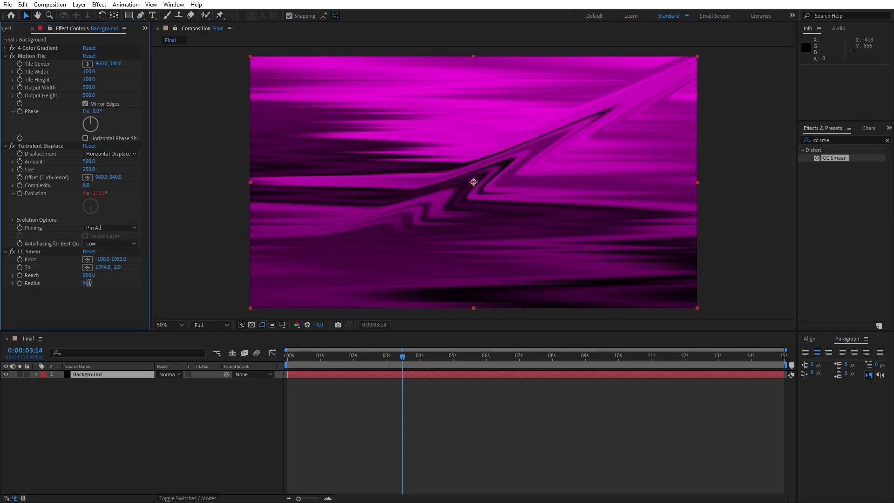
click(88, 283)
text(2000)
key(Return)
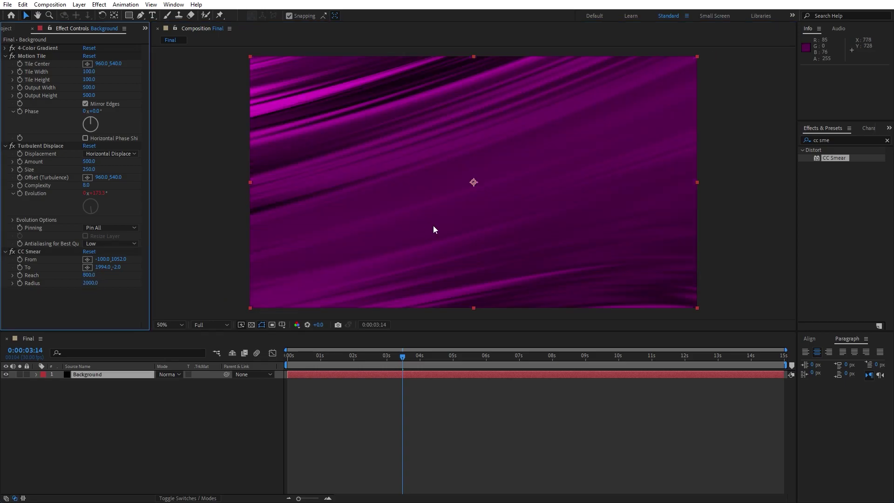
Push the smear From and To points further out, then preview the animation.
mouse_move(383, 356)
mouse_down()
mouse_move(286, 356)
mouse_move(394, 356)
mouse_up()
key(comma)
key(comma)
click(33, 252)
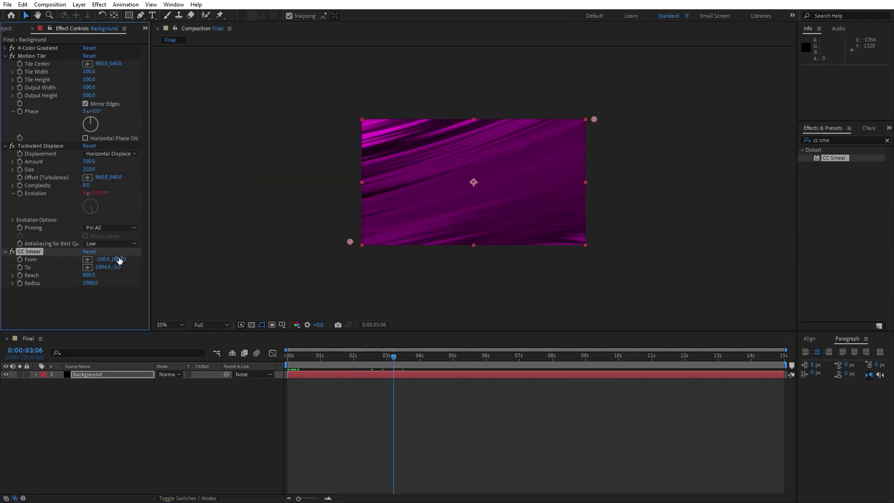
mouse_move(350, 241)
mouse_down()
mouse_move(356, 271)
mouse_move(355, 257)
mouse_move(325, 249)
mouse_move(323, 237)
mouse_up()
mouse_move(594, 120)
mouse_down()
mouse_move(613, 82)
mouse_move(633, 135)
mouse_up()
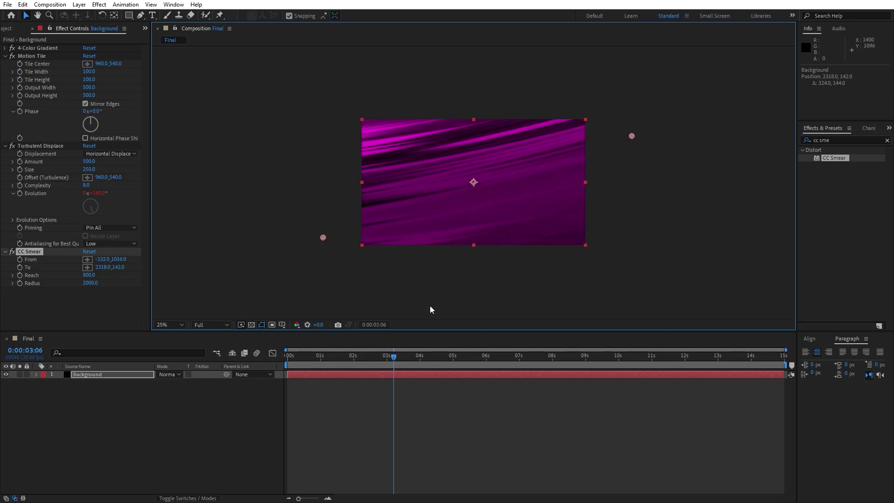
click(203, 417)
key(space)
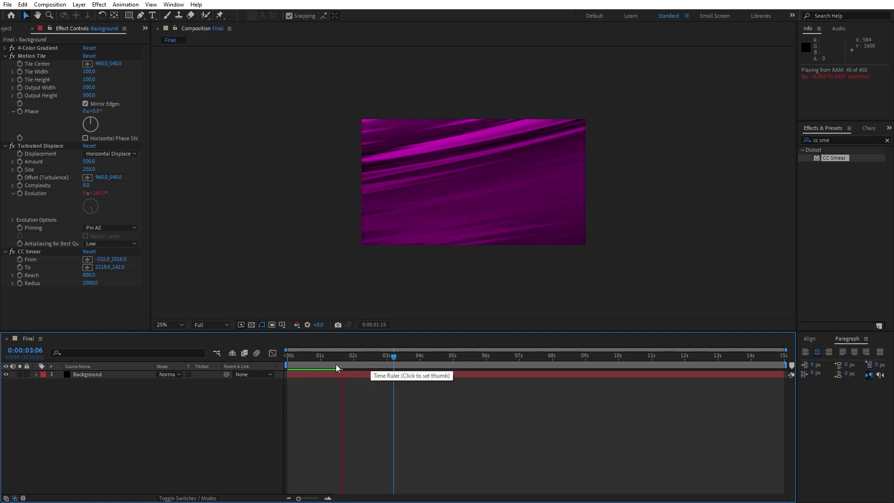
key(space)
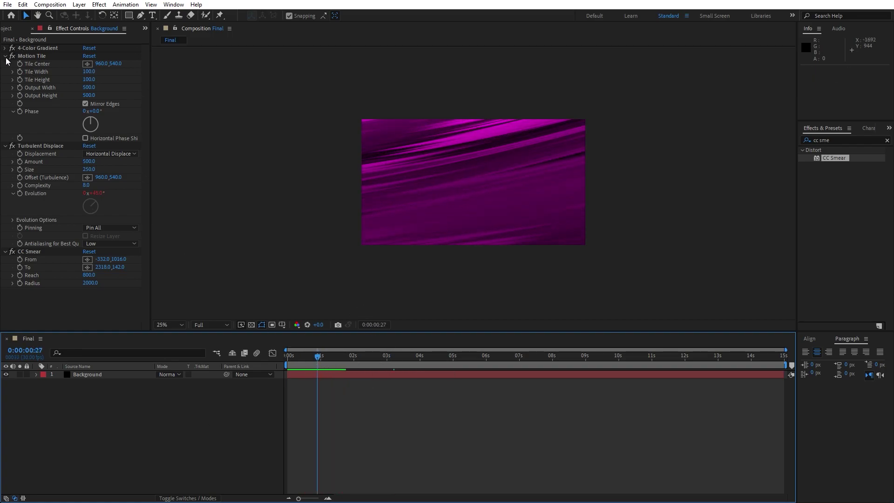
Pre-compose the Background layer as BG 01, moving all attributes into it.
click(5, 56)
click(5, 63)
click(5, 72)
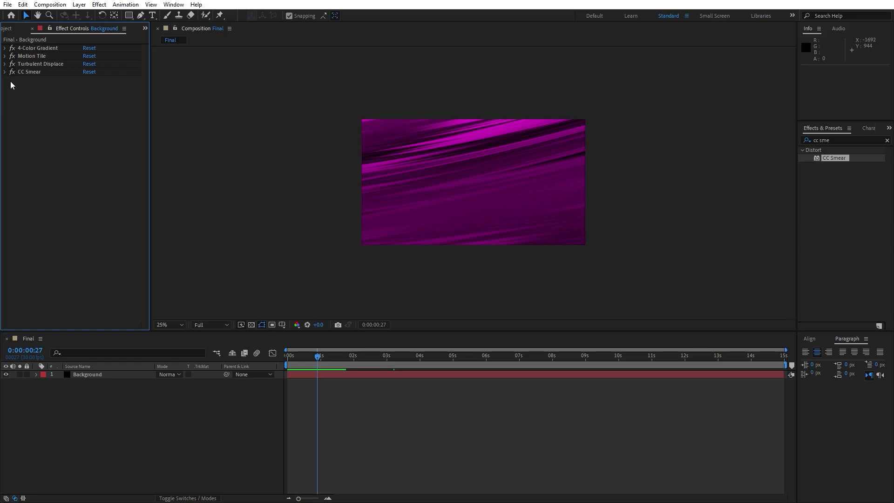
right_click(96, 375)
click(151, 321)
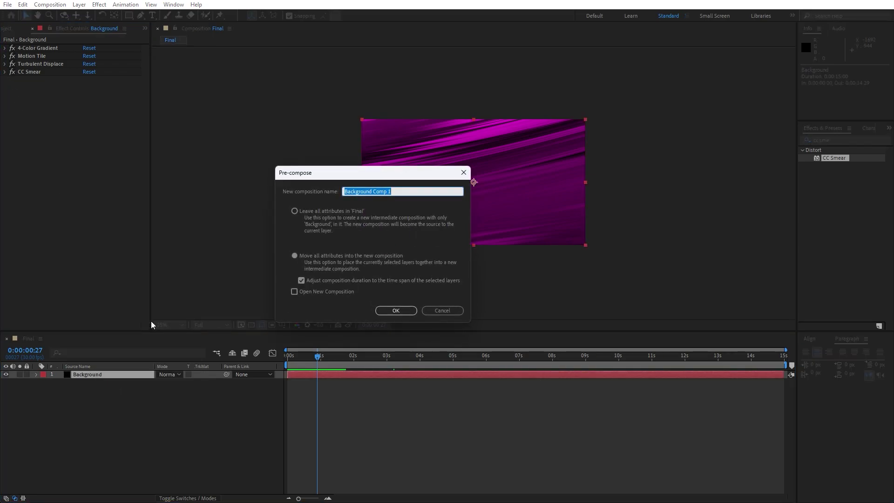
text(BG 01)
click(294, 256)
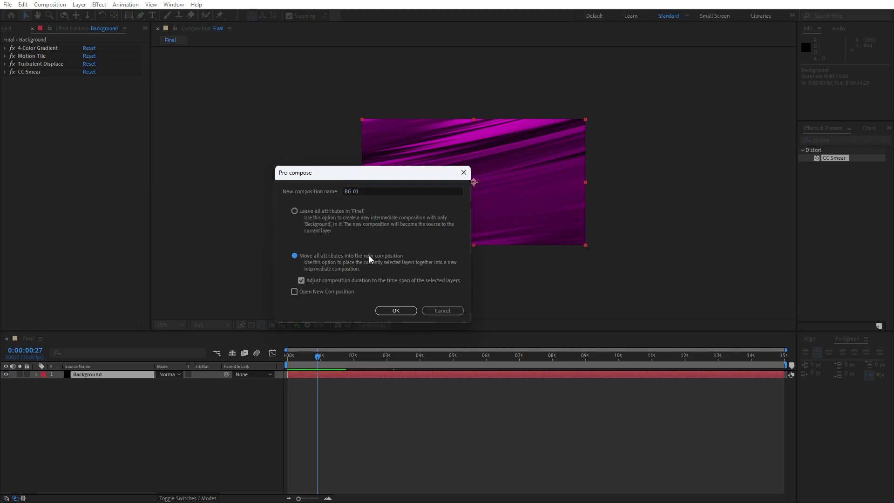
click(403, 311)
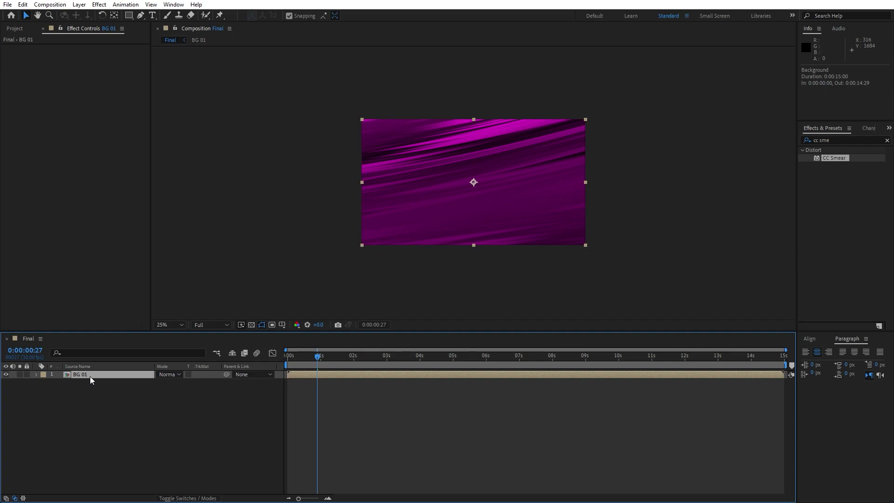
Duplicate the BG 01 layer and rotate the top copy 180°.
click(22, 4)
click(68, 127)
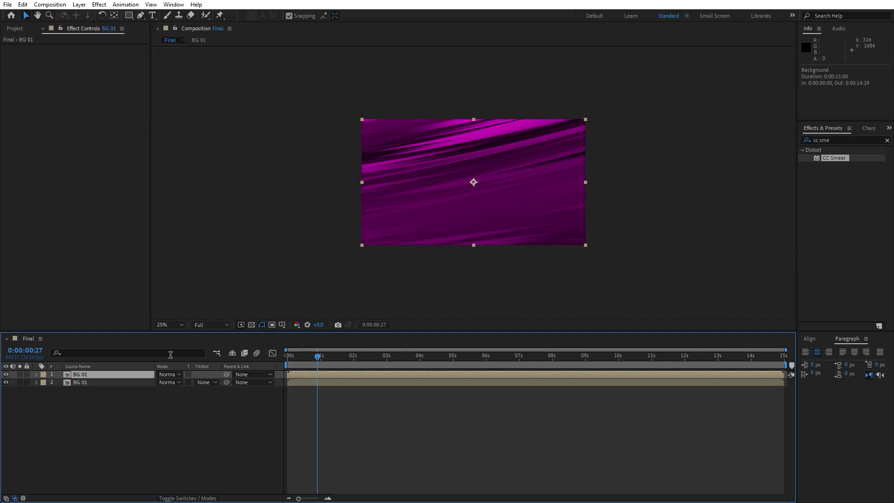
key(r)
click(171, 383)
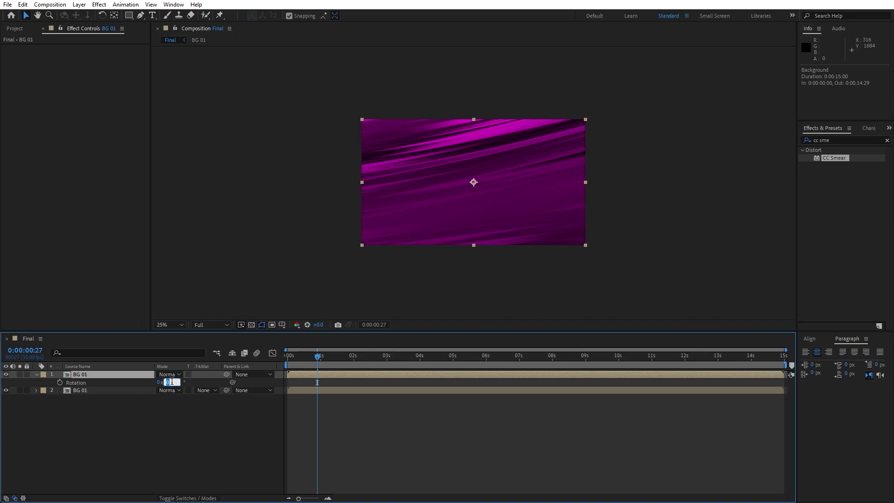
click(176, 439)
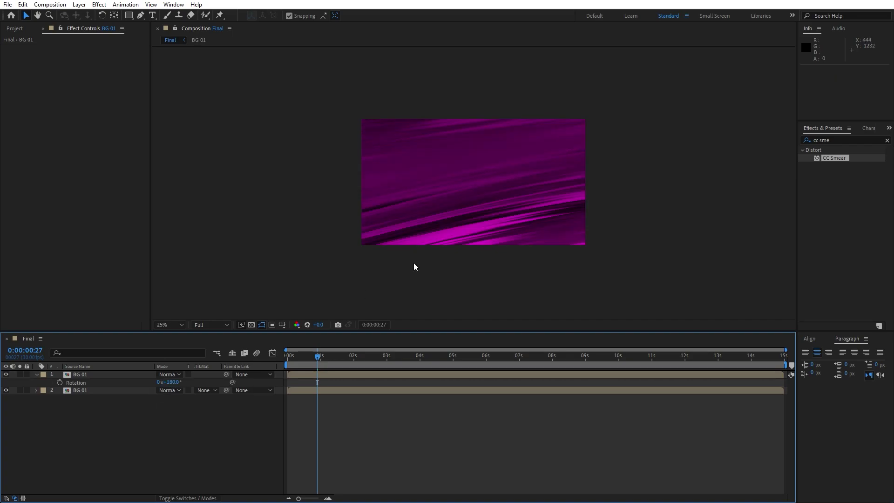
Set the top copy's blending mode to Overlay and preview the animation.
click(174, 375)
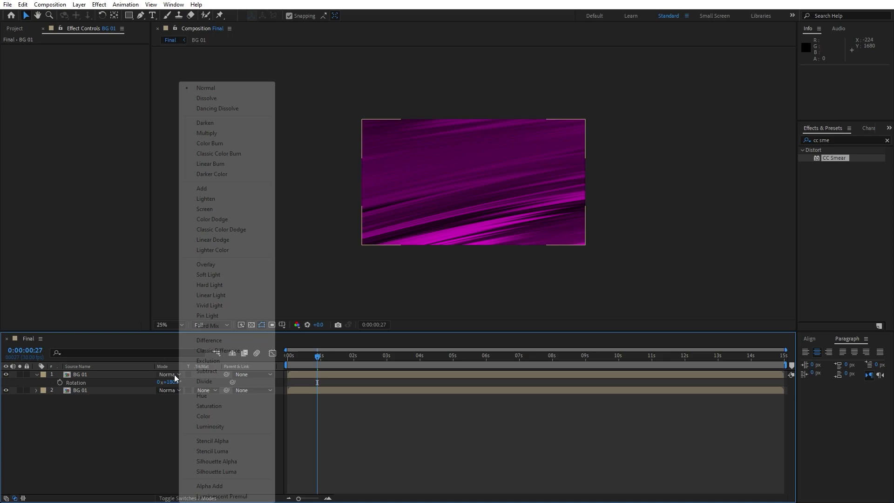
click(206, 264)
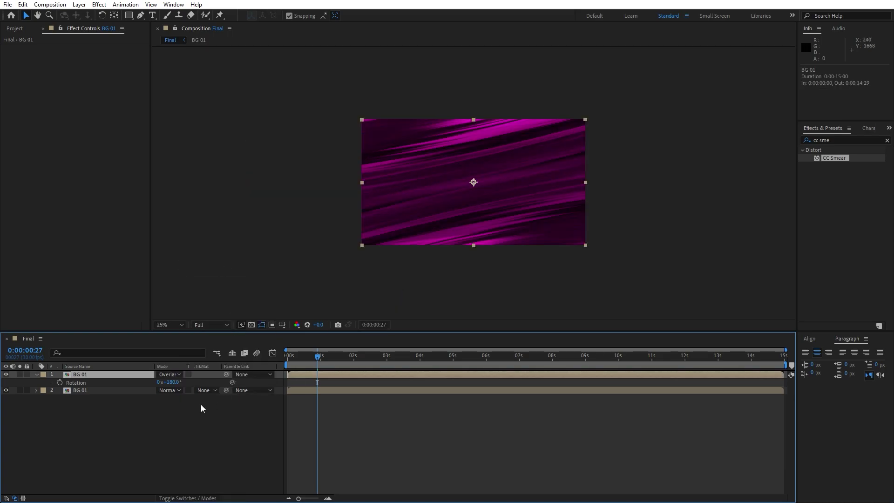
click(153, 436)
key(space)
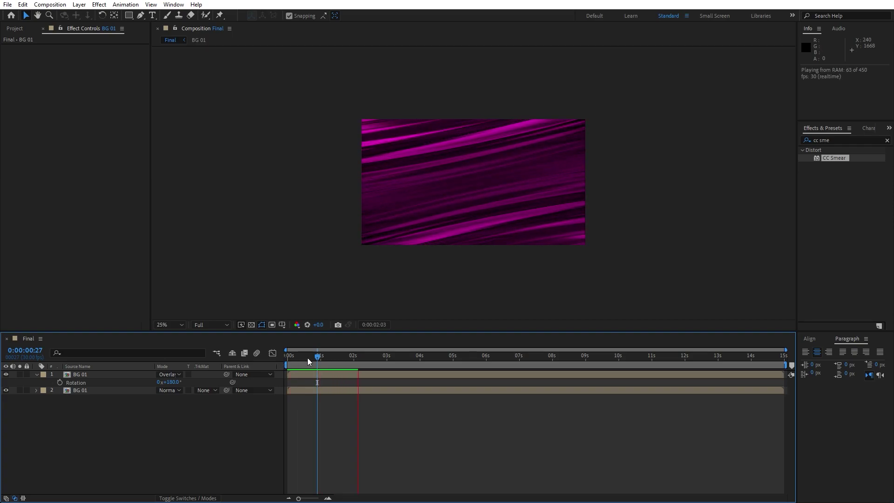
click(37, 375)
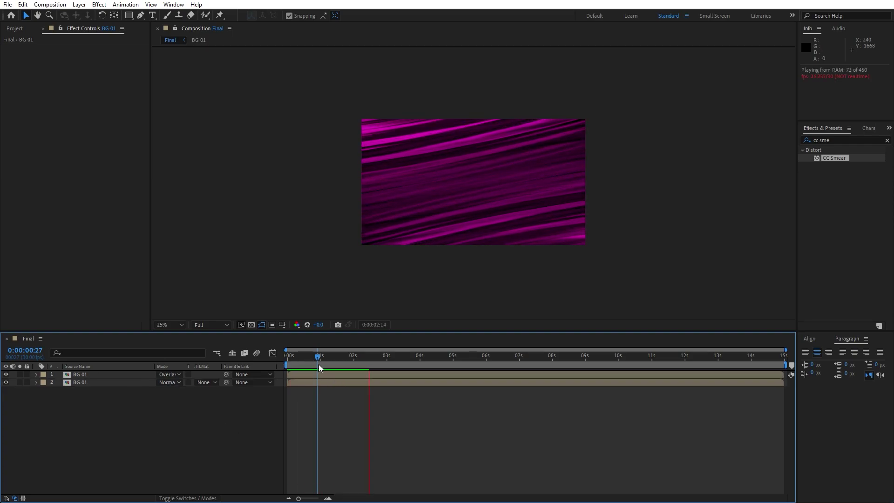
mouse_move(318, 362)
mouse_down()
mouse_move(487, 360)
mouse_move(314, 360)
mouse_up()
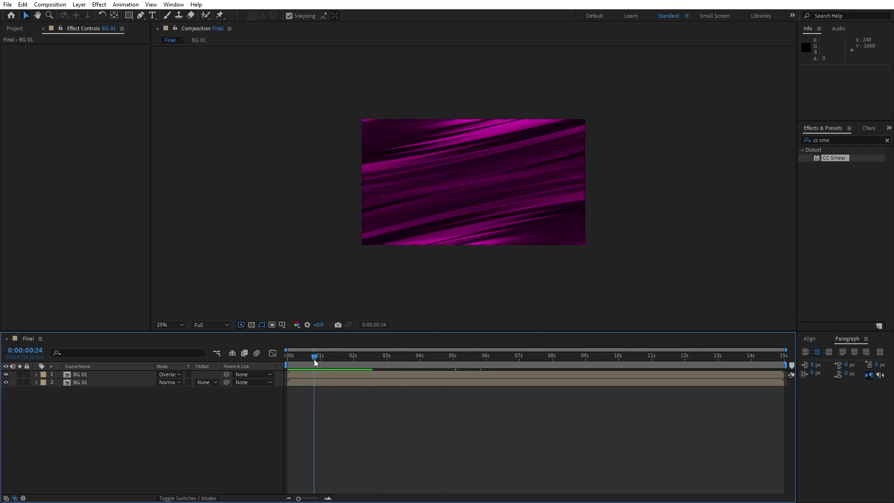
Add a new adjustment layer named Curves above the precomps.
right_click(194, 437)
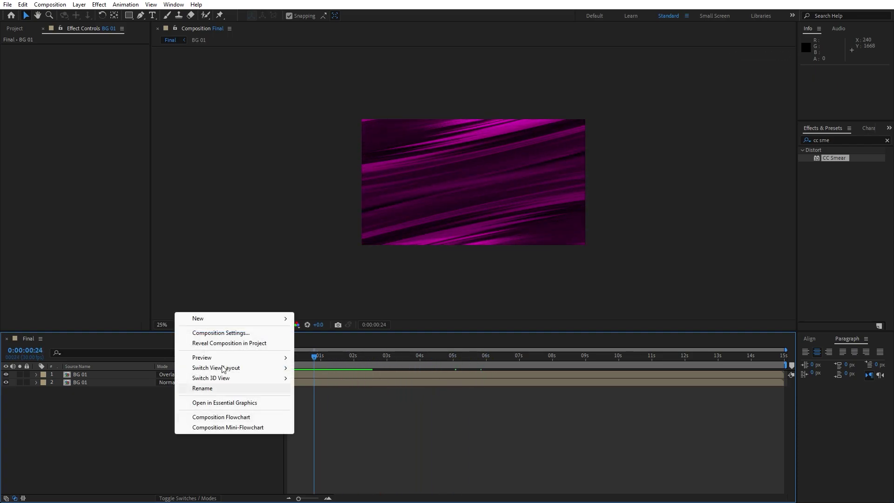
mouse_move(244, 319)
click(330, 394)
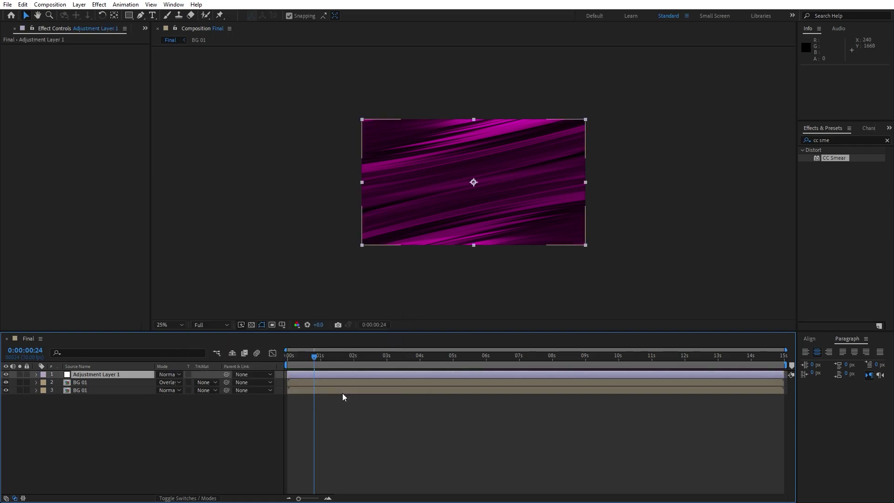
key(Return)
text(Curves)
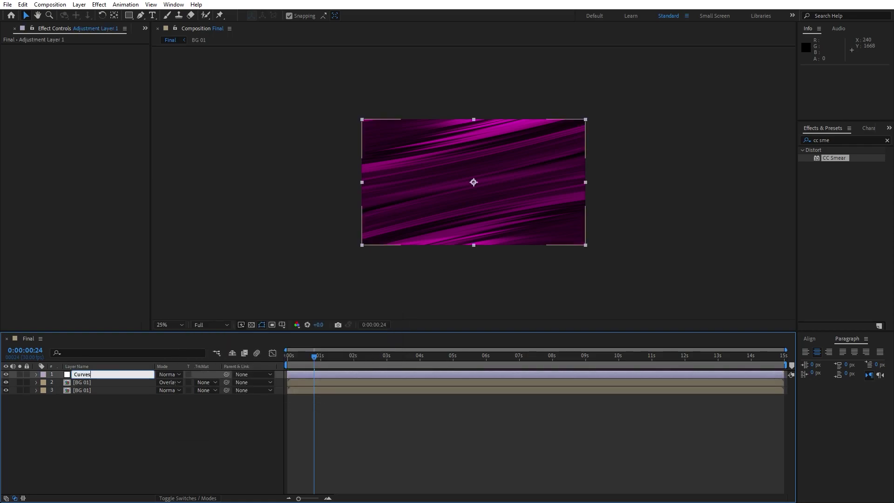
click(160, 420)
Apply the Curves effect to the Curves layer and bow the curve upward to brighten.
click(98, 372)
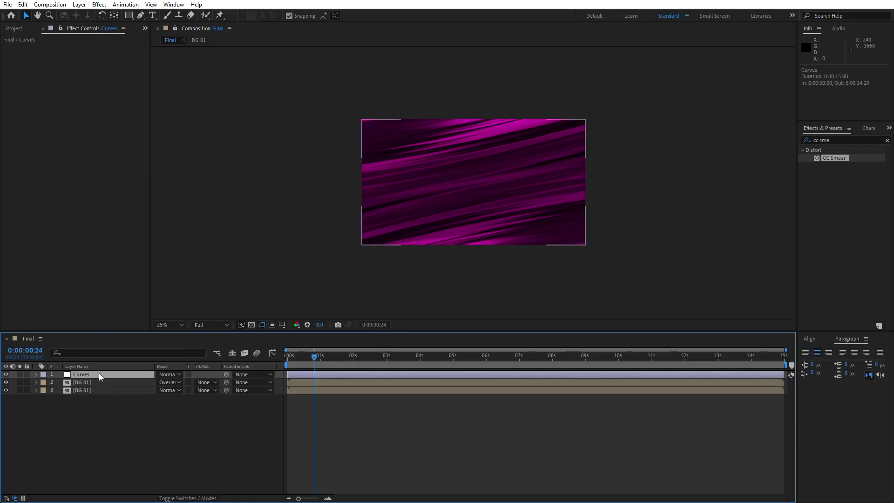
click(840, 139)
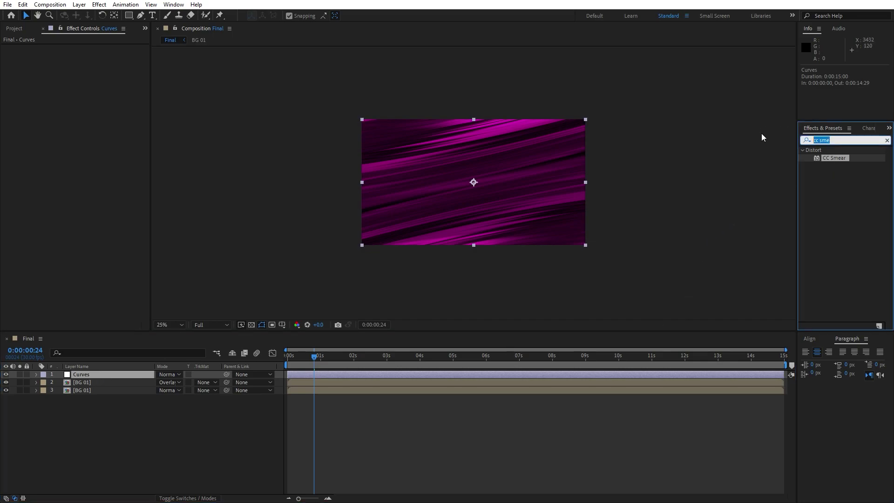
text(curve)
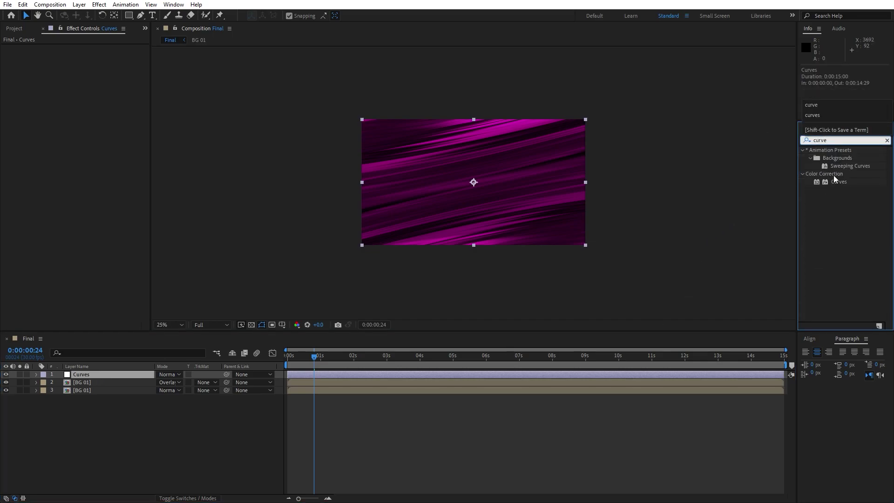
drag(838, 182, 113, 372)
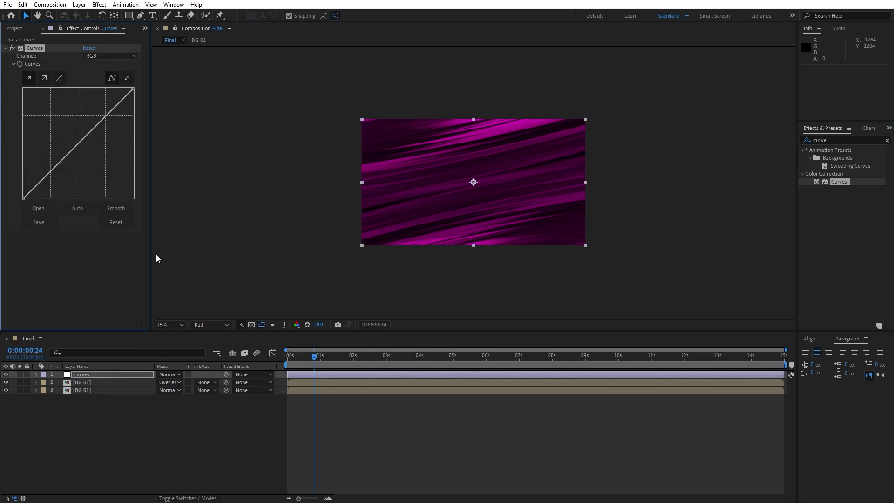
drag(79, 144, 71, 136)
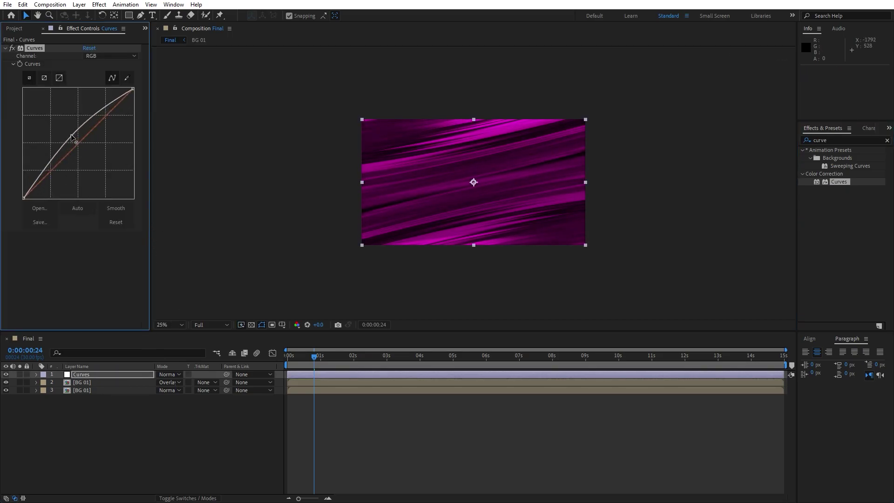
click(105, 454)
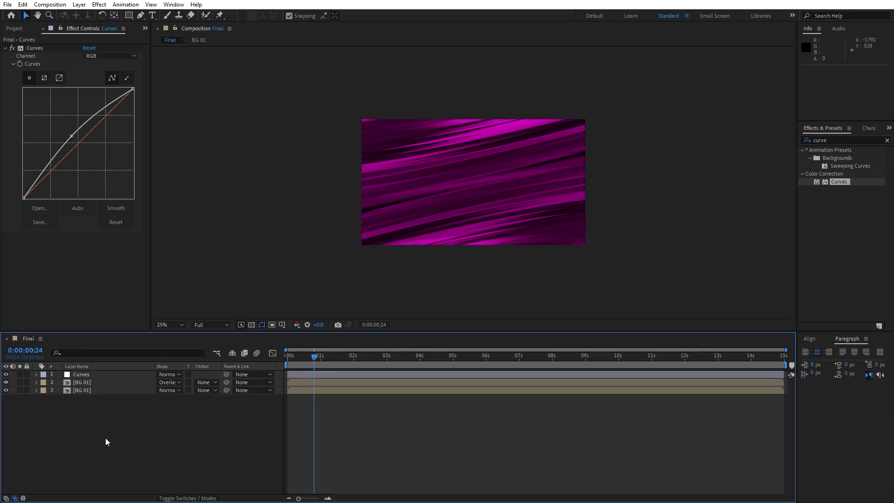
Add a second adjustment layer named Unsharp just below the Curves layer.
right_click(105, 437)
mouse_move(155, 325)
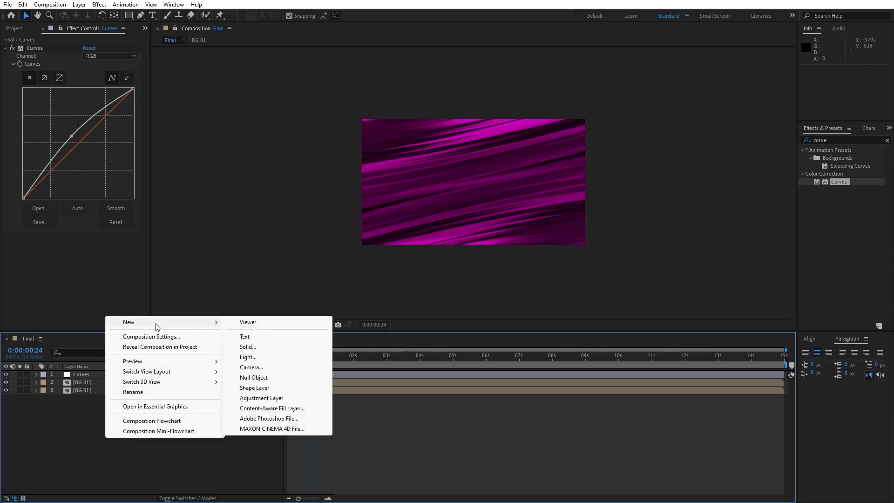
click(279, 398)
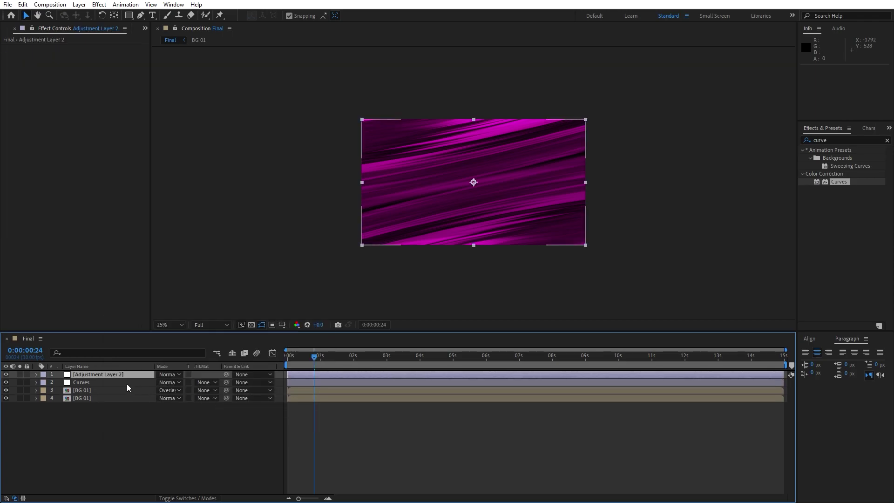
drag(113, 375, 113, 385)
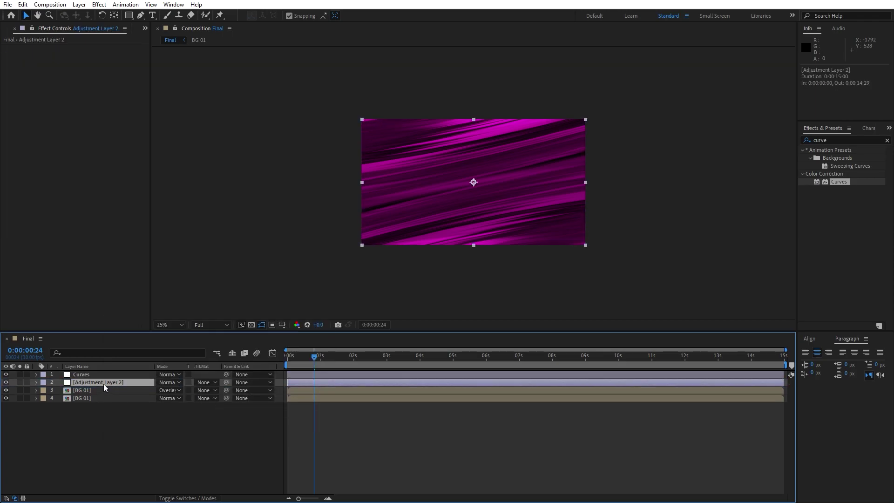
key(Return)
text(Unsharp)
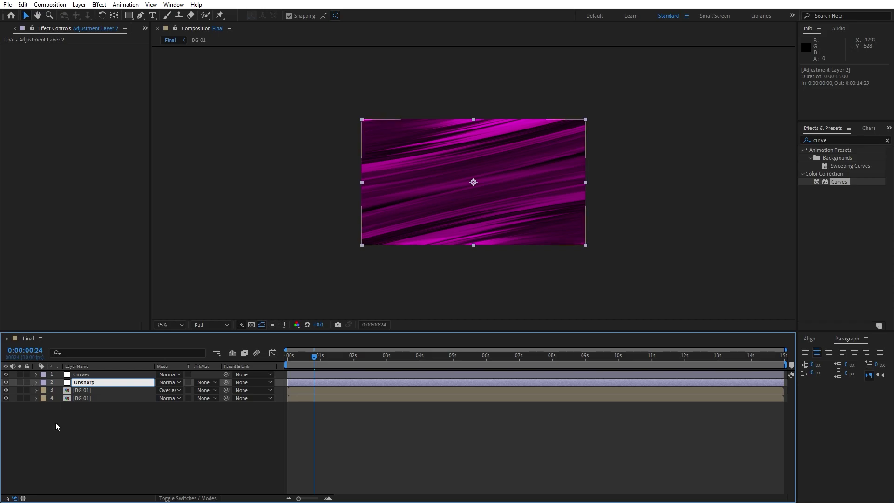
click(55, 423)
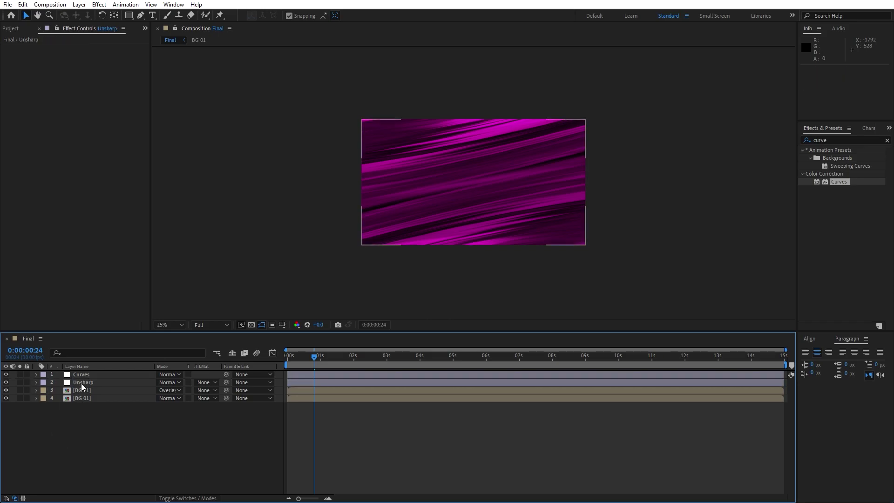
click(81, 384)
Apply Unsharp Mask to the Unsharp layer and raise its Amount to 123.
click(853, 139)
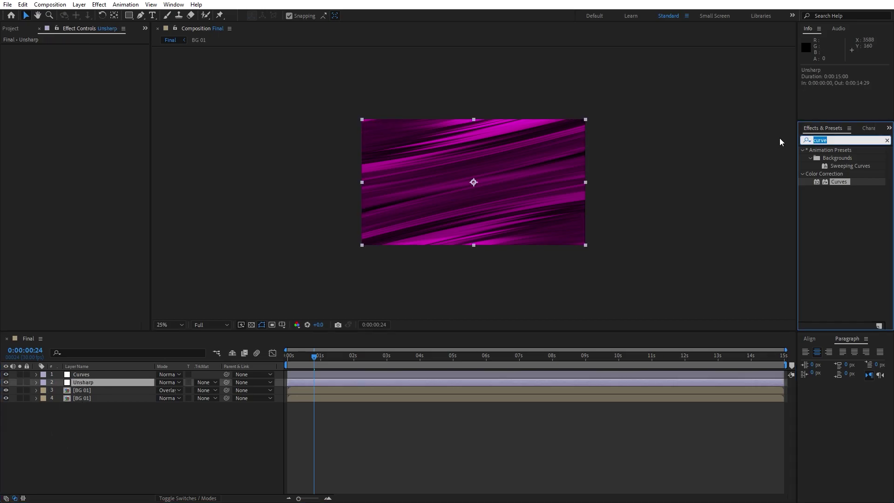
text(unshar)
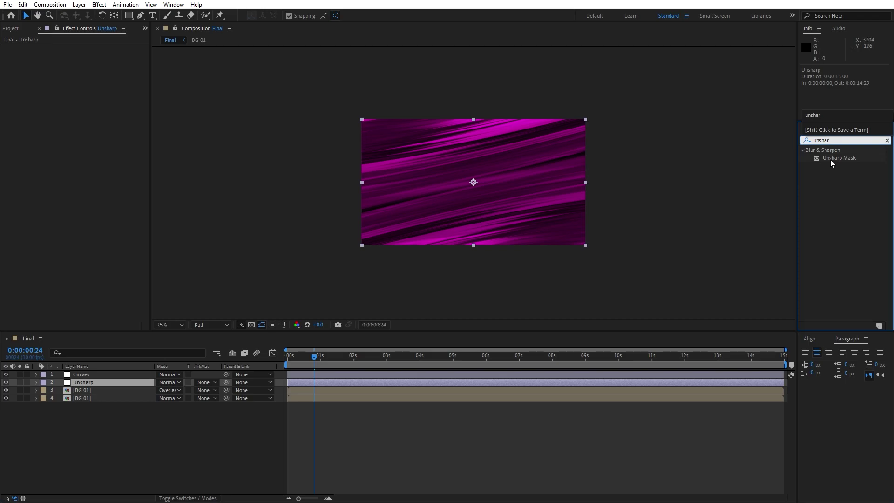
drag(831, 159, 95, 385)
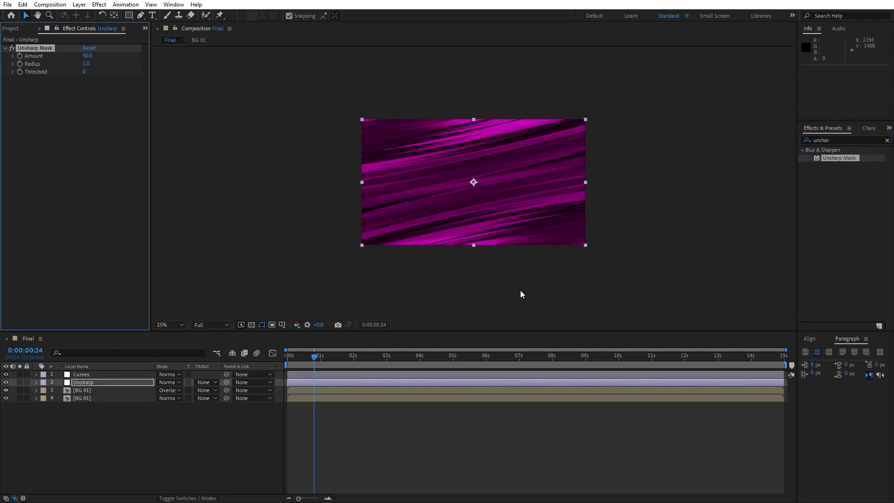
scroll(521, 289, up, 4)
scroll(521, 290, down, 2)
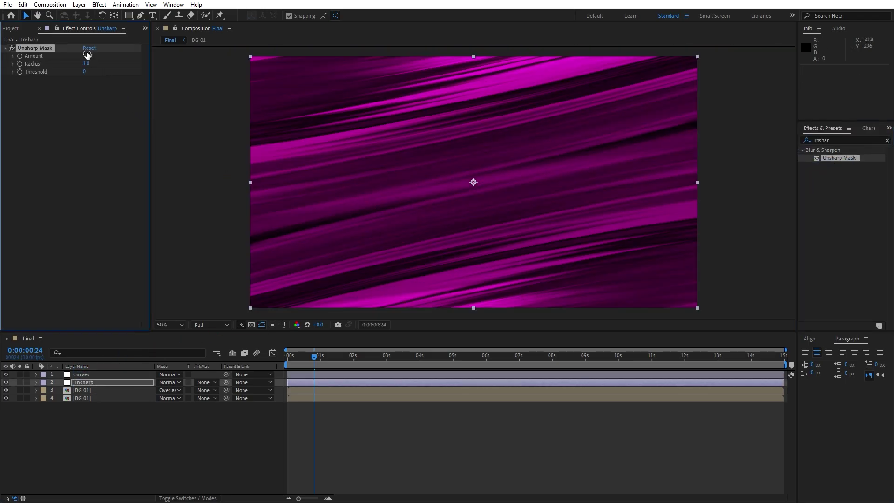
mouse_move(87, 55)
mouse_down()
mouse_move(127, 60)
mouse_move(91, 66)
mouse_up()
Play back the sharpened streak animation and stop at 0:00:07:07.
click(187, 409)
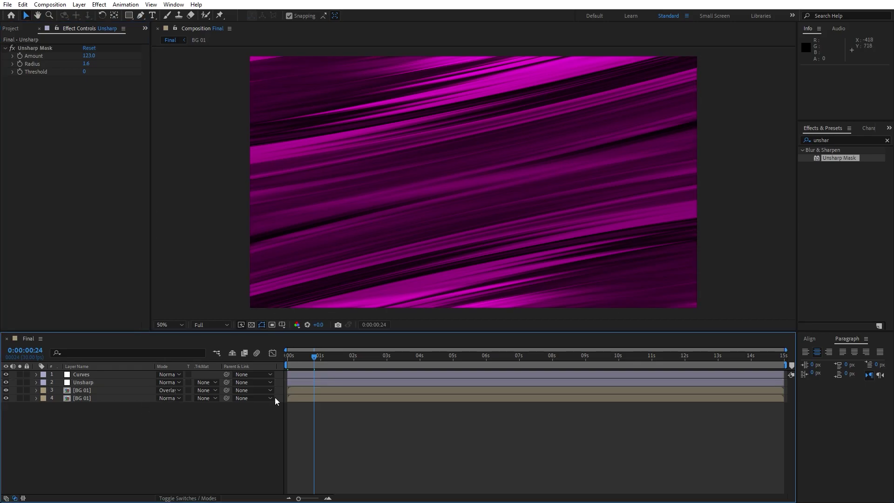
key(space)
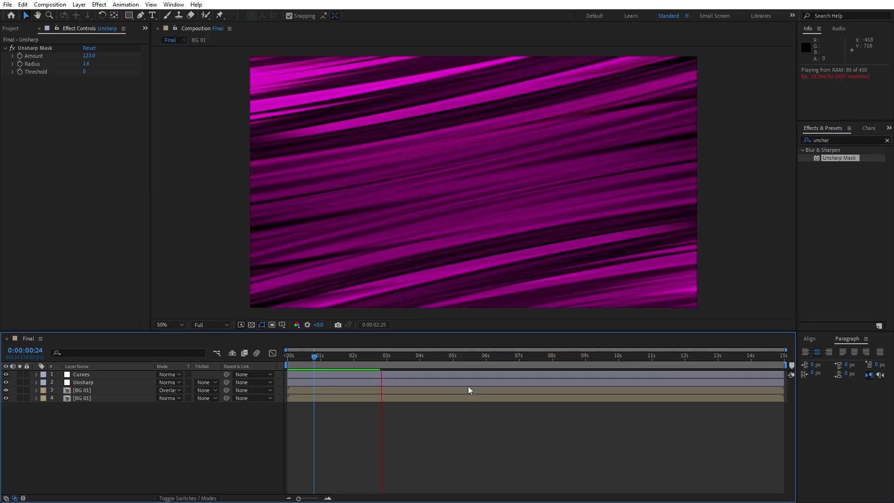
drag(376, 362, 527, 354)
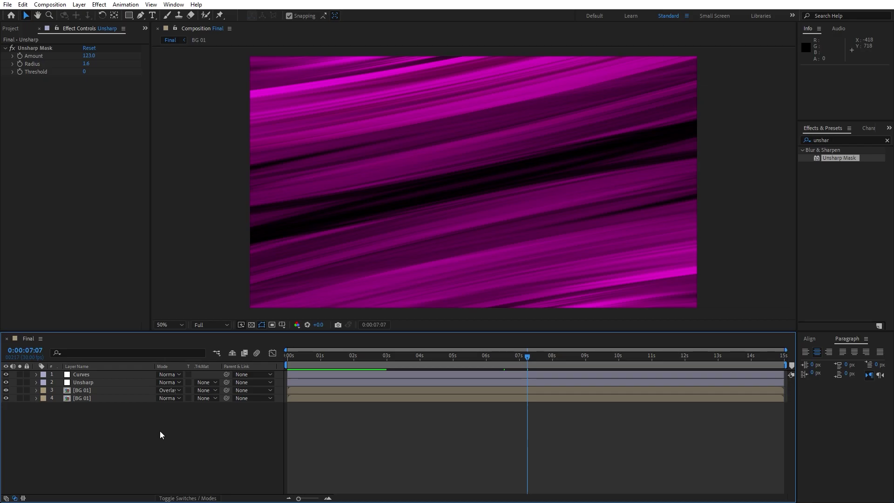
Create a new adjustment layer named Lens Flare.
right_click(117, 438)
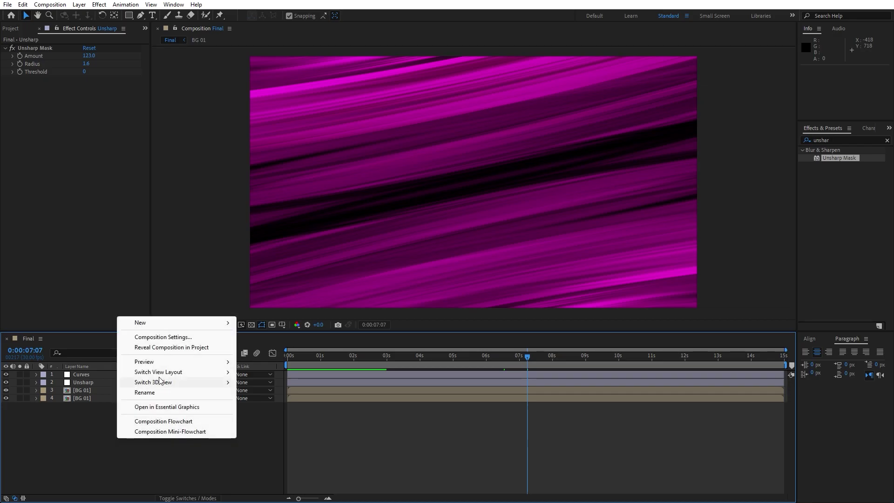
mouse_move(157, 323)
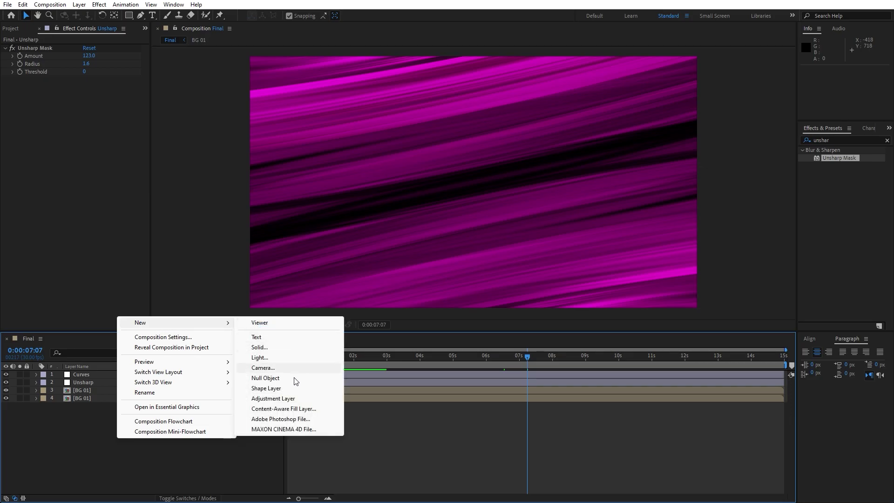
click(293, 401)
key(Return)
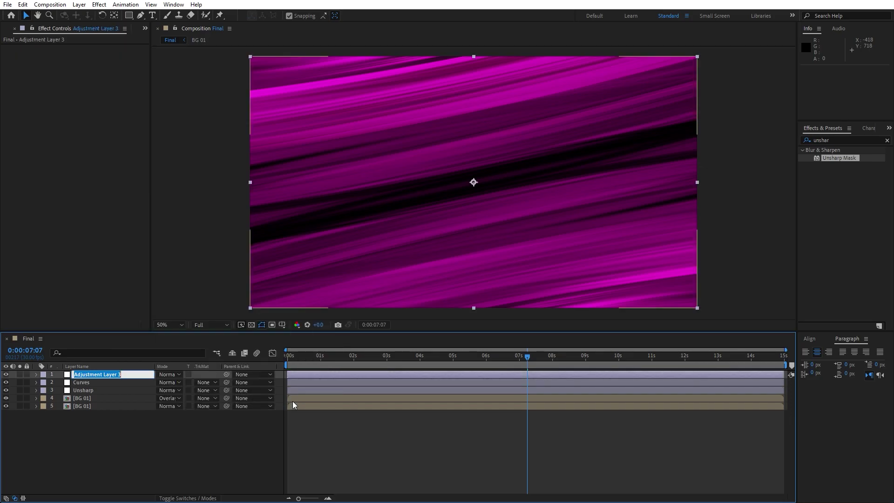
text(Lens Flare)
key(Return)
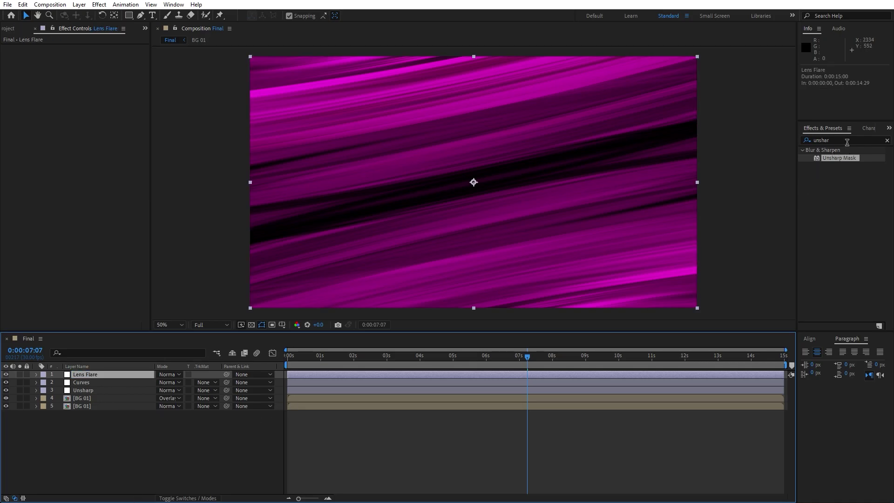
Apply the Lens Flare effect to that layer with the 105mm Prime lens type.
click(847, 141)
text(lens fl)
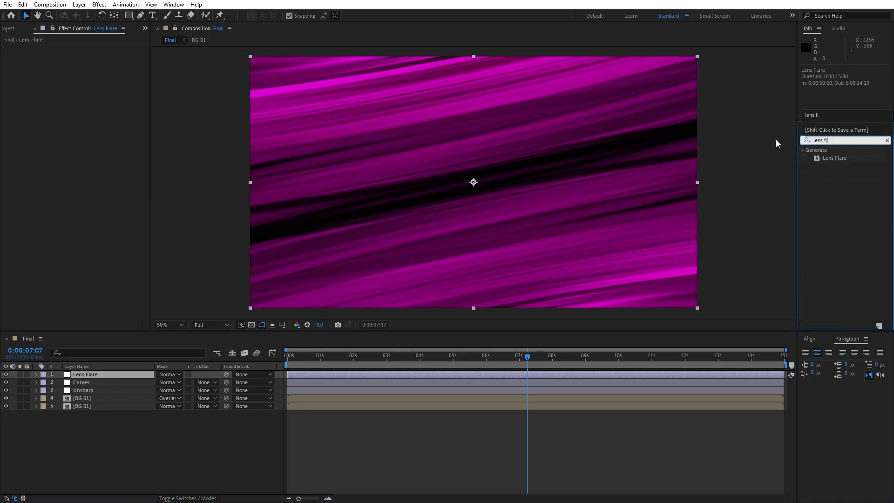
drag(833, 158, 118, 374)
key(comma)
click(111, 72)
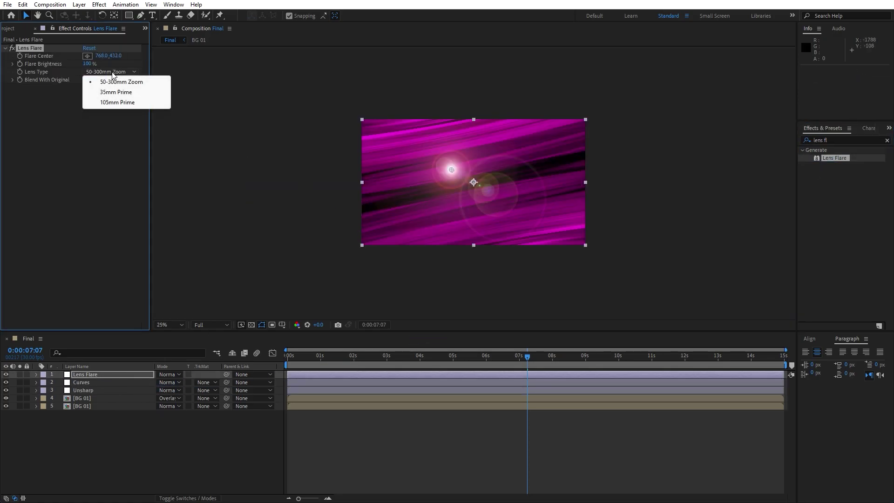
click(118, 102)
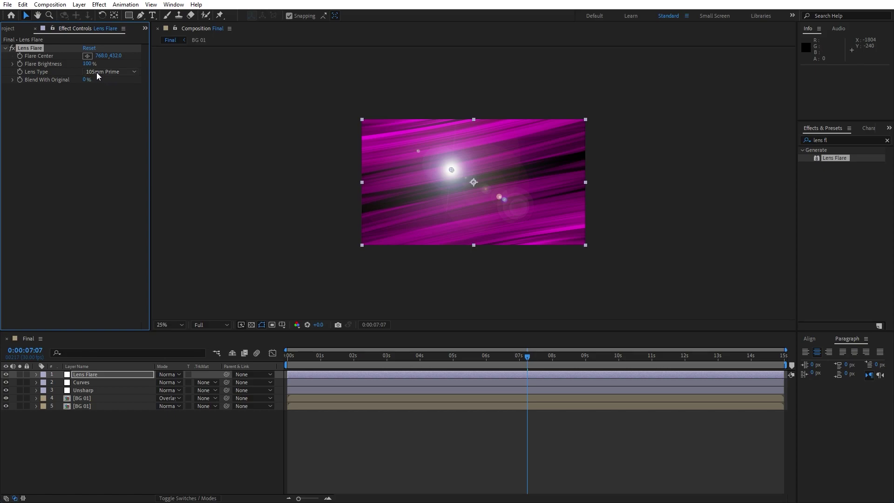
Set the Flare Center to 188,124 and Blend With Original to 81%.
click(87, 56)
click(351, 117)
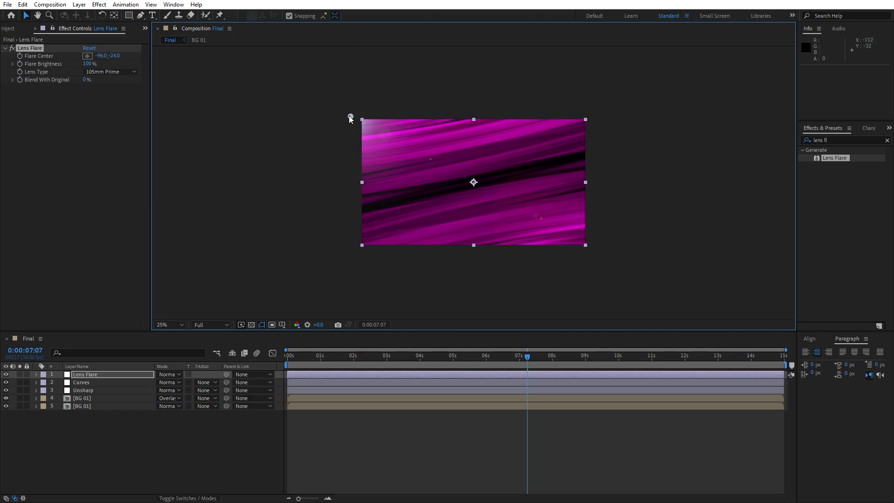
drag(350, 116, 384, 134)
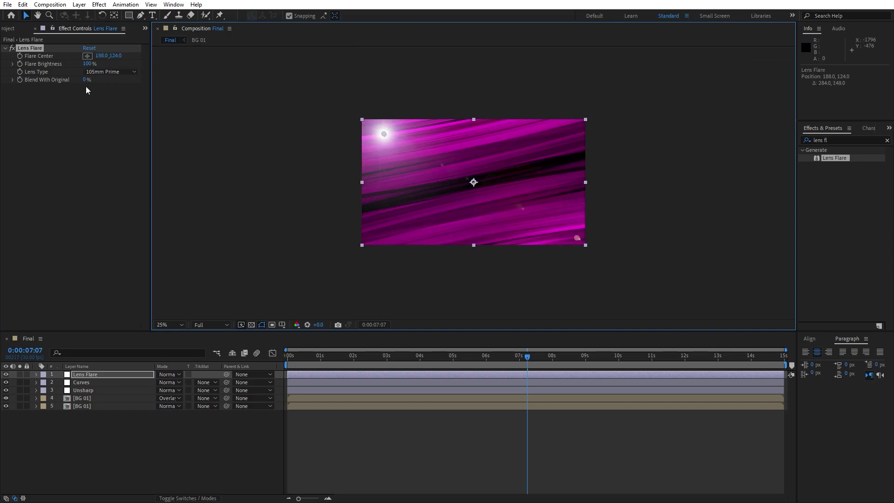
drag(88, 80, 133, 91)
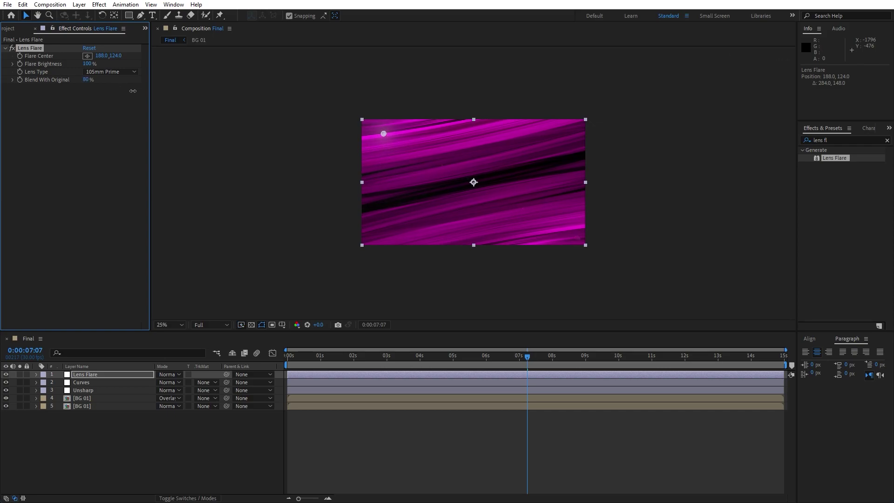
click(191, 429)
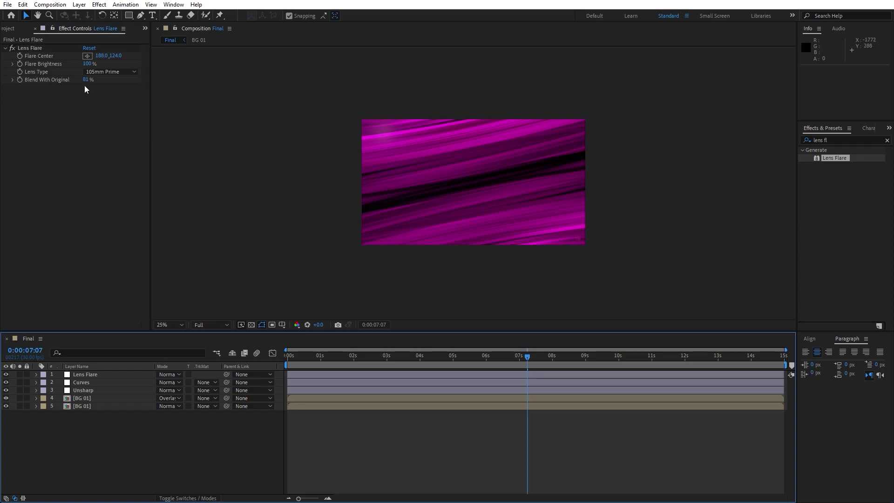
click(37, 49)
Duplicate the Lens Flare effect and move Lens Flare 2's center to 1676,972.
key(ctrl+d)
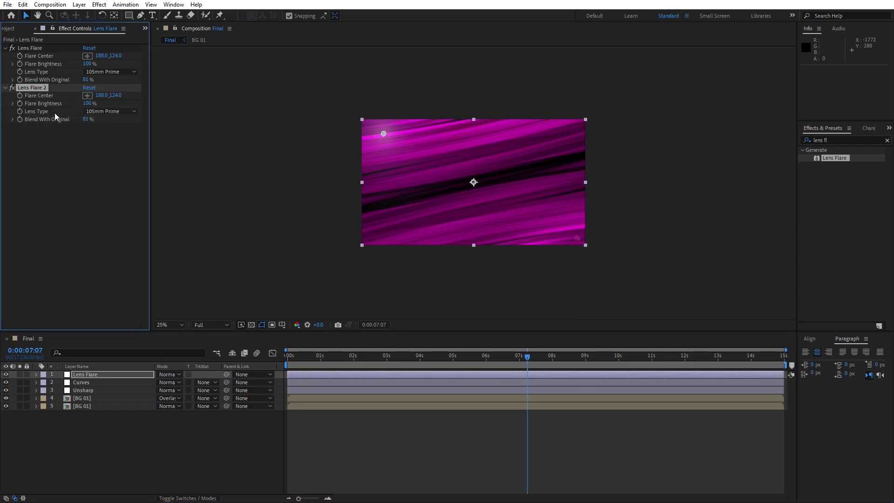
click(87, 95)
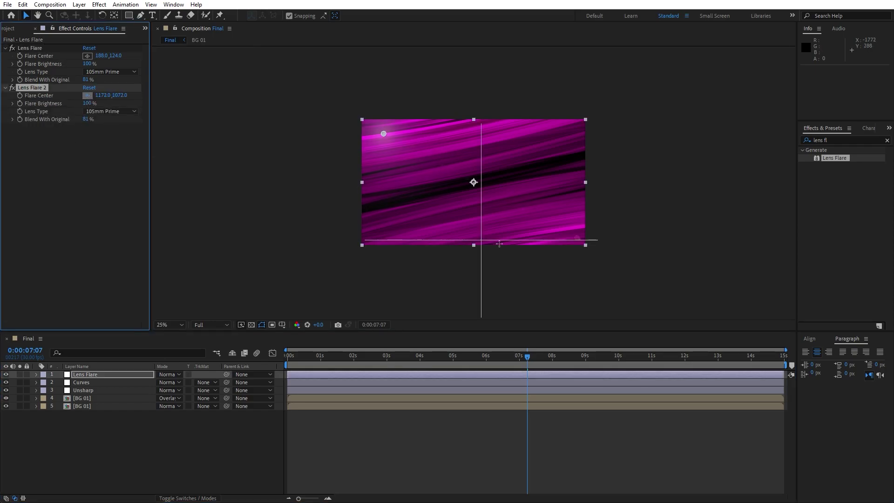
click(556, 233)
click(189, 449)
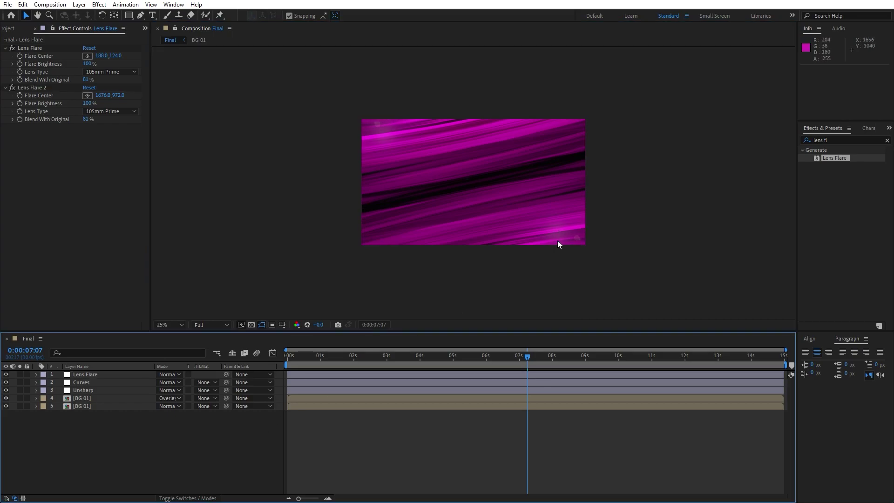
click(12, 88)
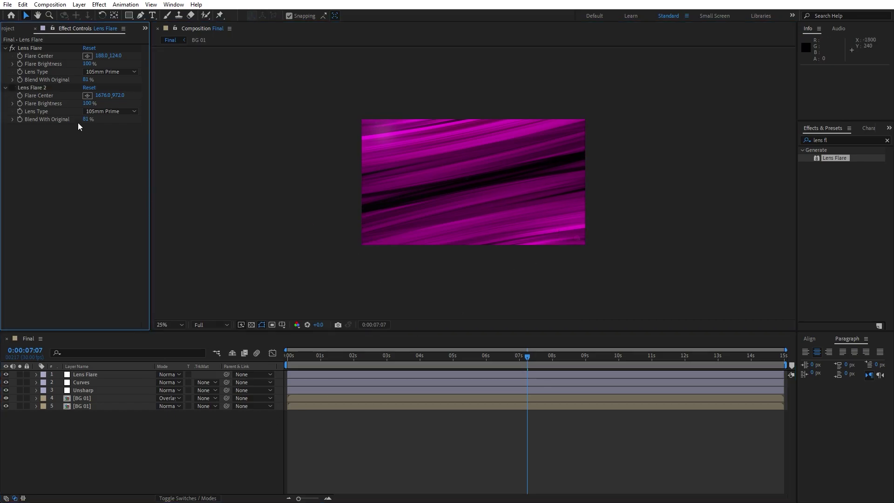
click(13, 88)
Zoom the view to 50% and preview the two-flare animation.
click(132, 446)
key(.)
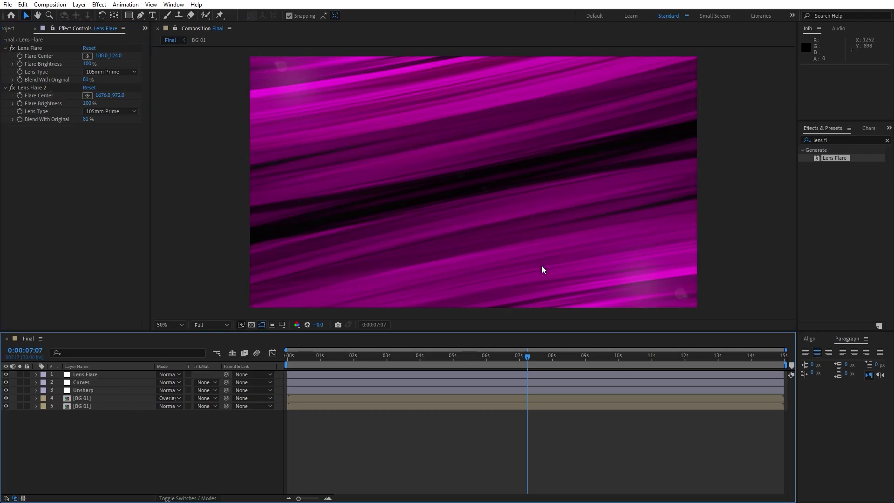
key(space)
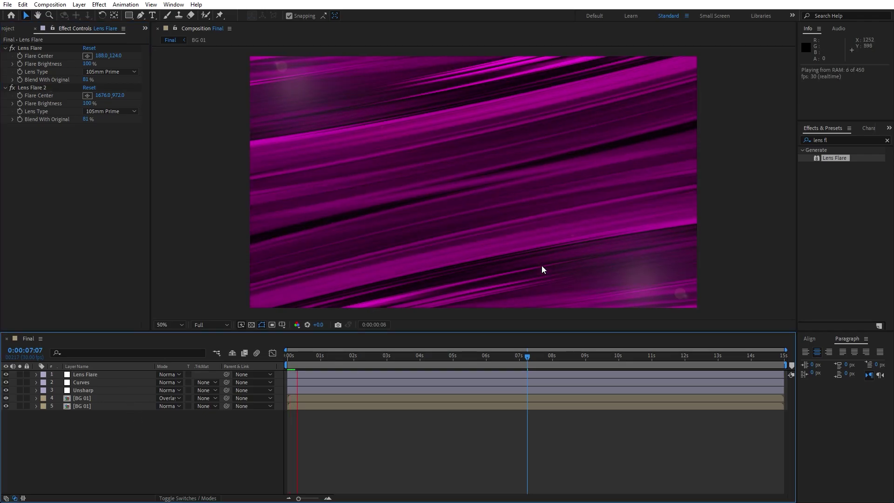
drag(394, 356, 496, 362)
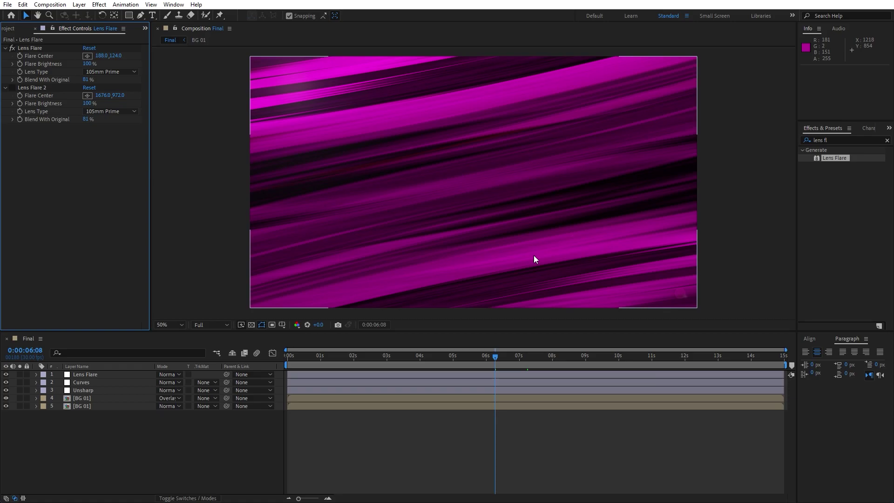
click(542, 443)
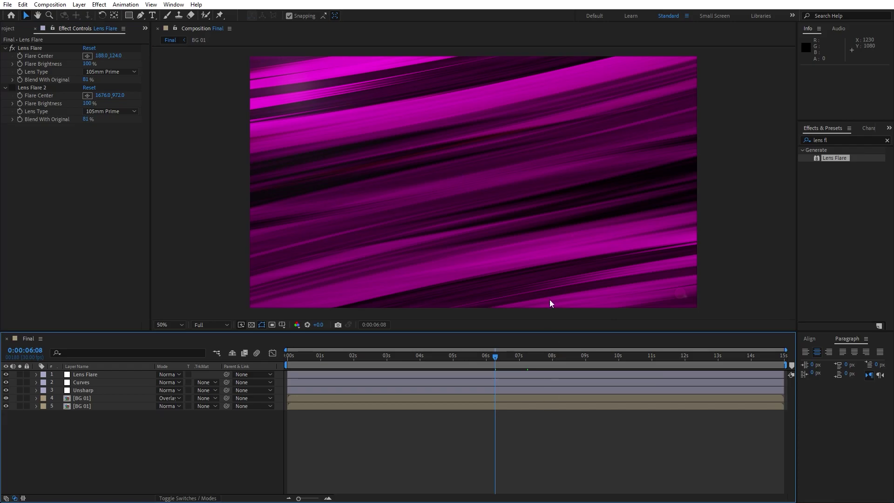